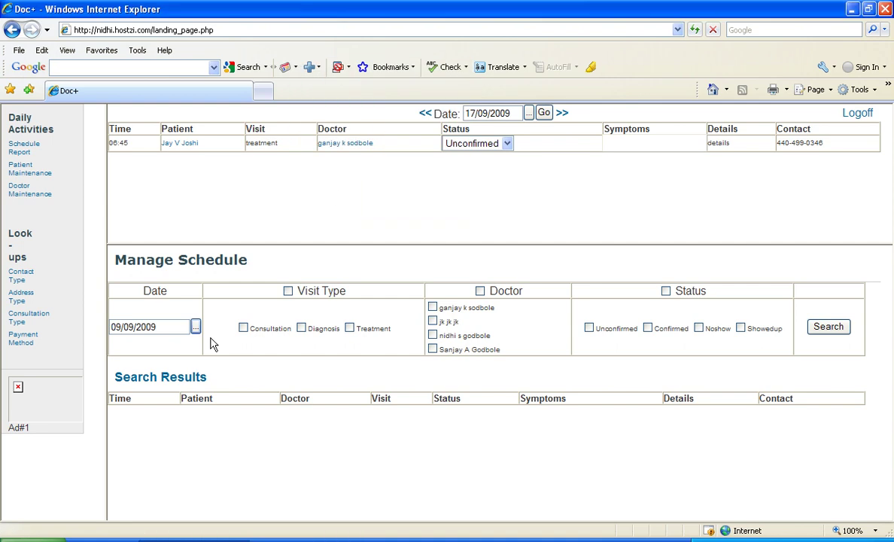
Step: Search the 09/09/2009 schedule for all visit types, all doctors and all statuses
{"action": "left_click", "coordinate": [243, 329]}
{"action": "left_click", "coordinate": [301, 329]}
{"action": "left_click", "coordinate": [349, 328]}
{"action": "left_click", "coordinate": [288, 291]}
{"action": "left_click", "coordinate": [480, 291]}
{"action": "left_click", "coordinate": [667, 292]}
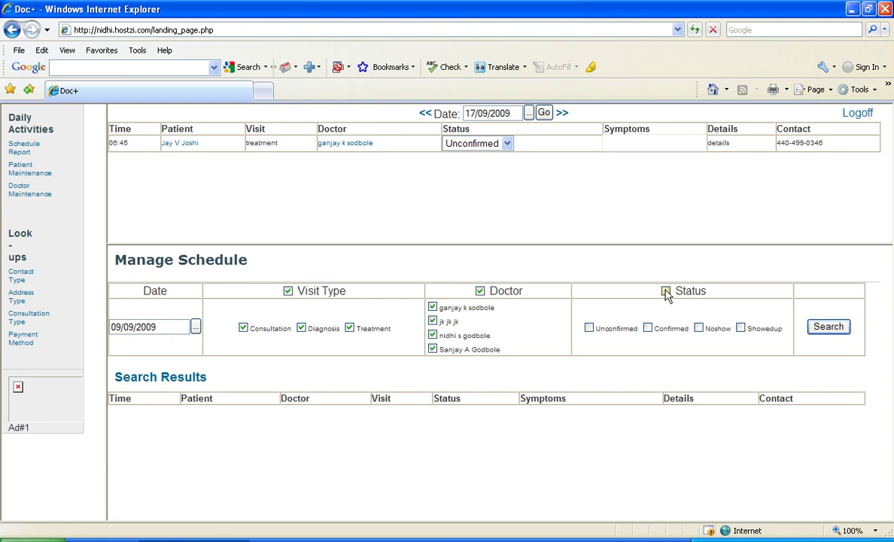
{"action": "left_click", "coordinate": [836, 331]}
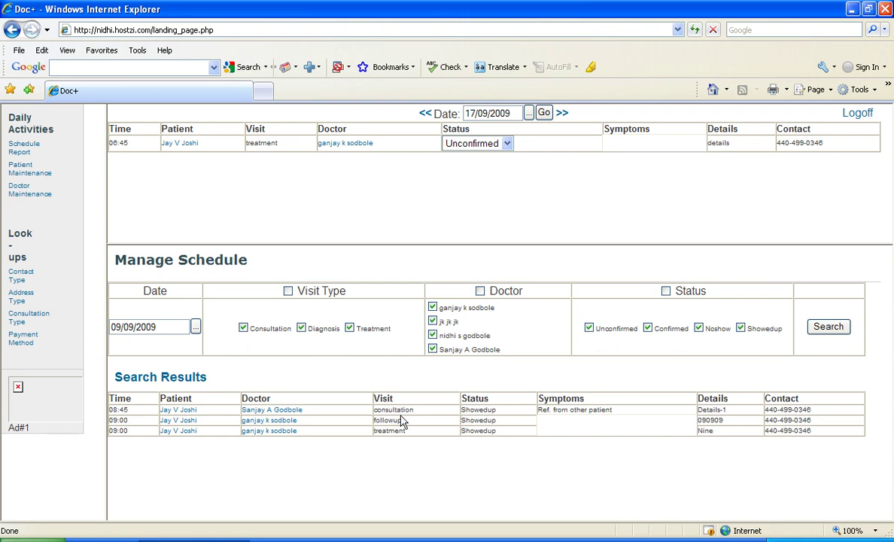
Step: Narrow the schedule search to the first listed doctor only and run it again
{"action": "left_click", "coordinate": [432, 321]}
{"action": "left_click", "coordinate": [432, 335]}
{"action": "left_click", "coordinate": [432, 348]}
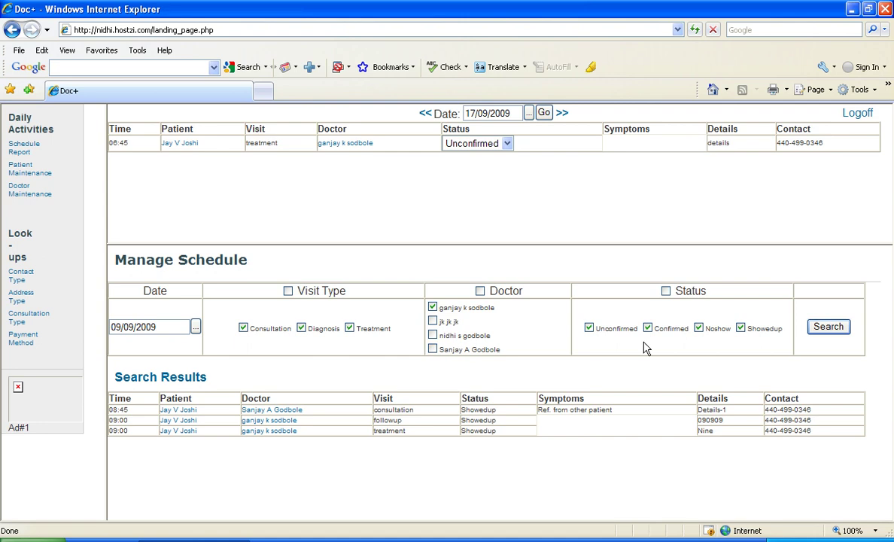
{"action": "left_click", "coordinate": [827, 327]}
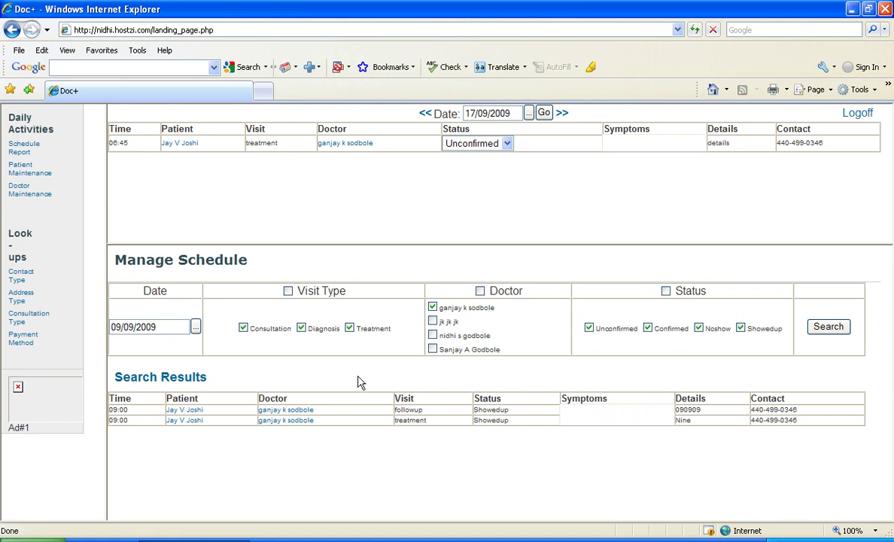
Step: Search the patient maintenance records by a partial last name and examine the addresses of the matching patients
{"action": "left_click", "coordinate": [21, 169]}
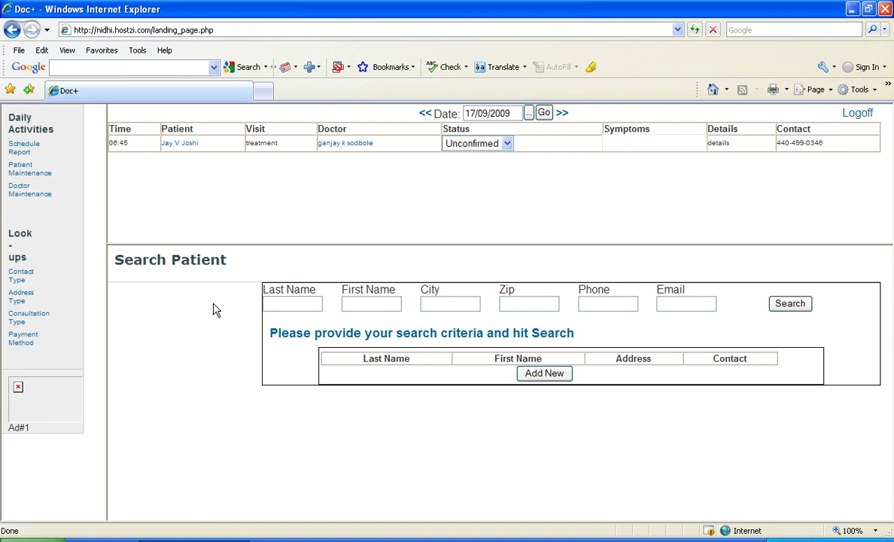
{"action": "left_click", "coordinate": [289, 303]}
{"action": "type", "text": "god"}
{"action": "left_click", "coordinate": [438, 306]}
{"action": "left_click", "coordinate": [791, 304]}
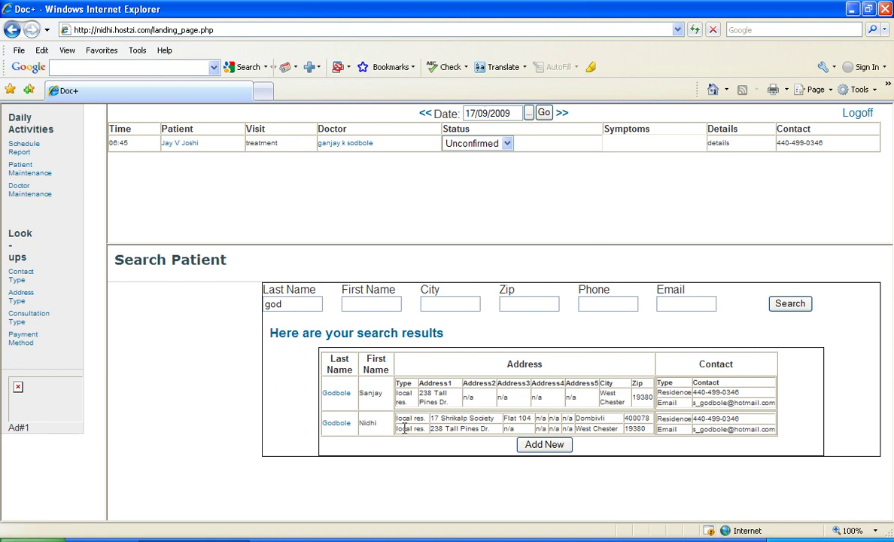
{"action": "left_click_drag", "start_coordinate": [404, 418], "coordinate": [479, 429]}
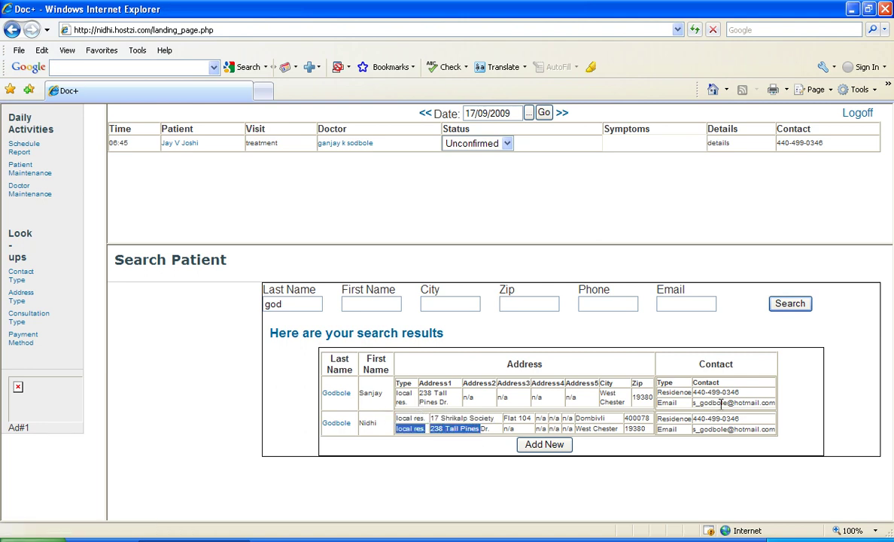
{"action": "left_click", "coordinate": [500, 409]}
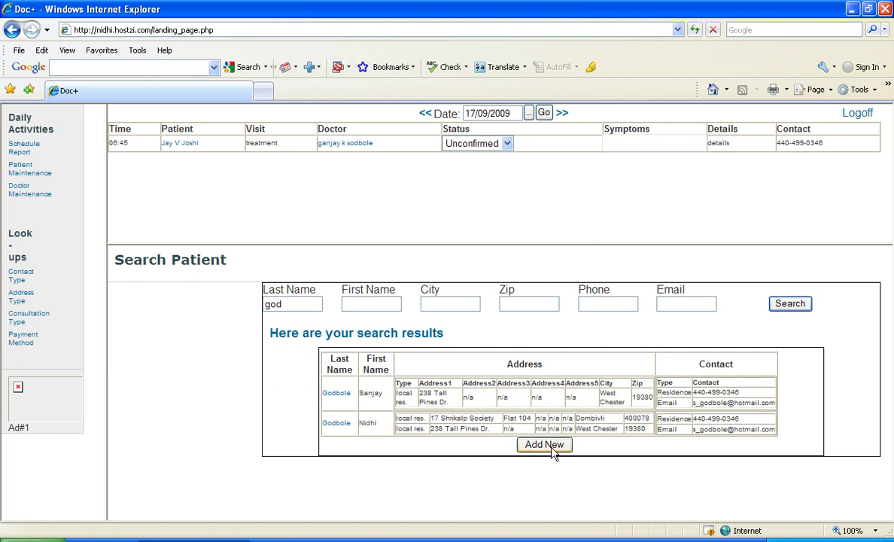
Step: Open the second matching patient's record and review the brief details, contact information and quick tips
{"action": "left_click", "coordinate": [336, 423]}
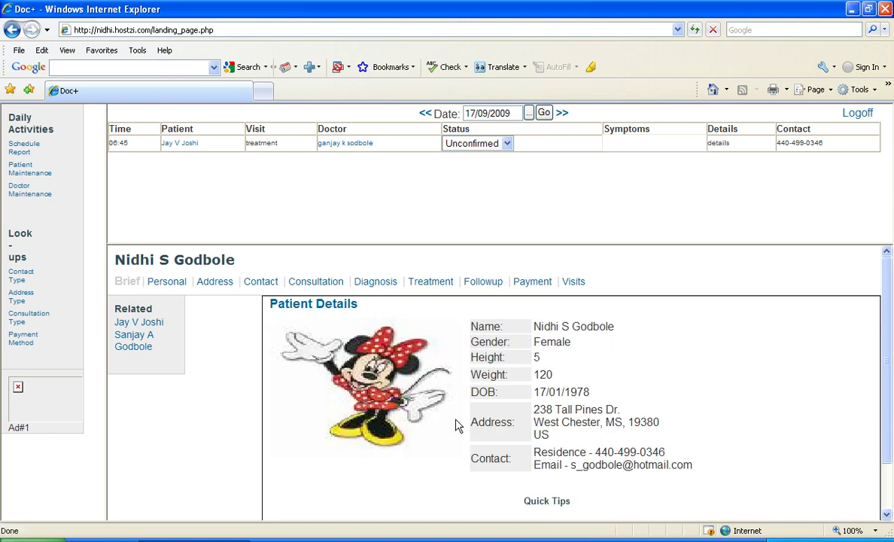
{"action": "scroll", "coordinate": [358, 410], "scroll_direction": "down", "scroll_amount": 1}
{"action": "scroll", "coordinate": [358, 411], "scroll_direction": "up", "scroll_amount": 1}
{"action": "left_click_drag", "start_coordinate": [482, 325], "coordinate": [564, 325]}
{"action": "left_click_drag", "start_coordinate": [472, 342], "coordinate": [572, 342]}
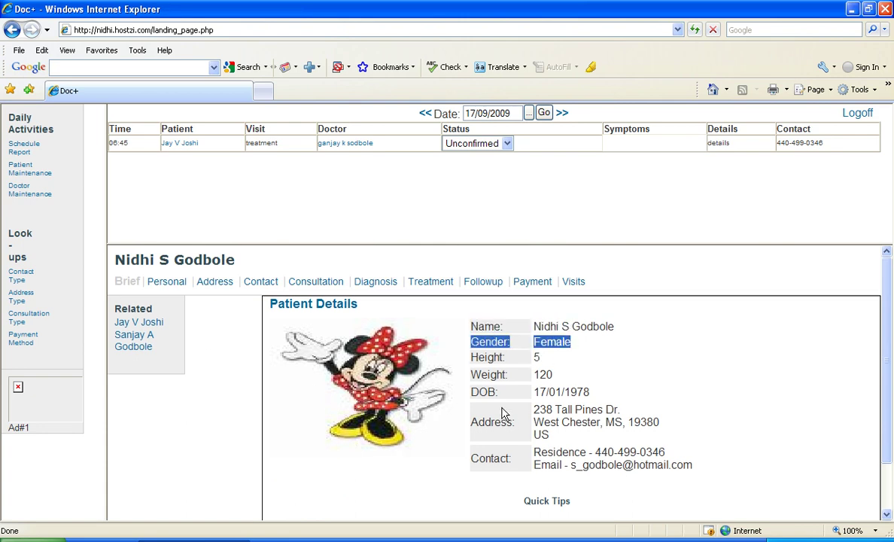
{"action": "left_click_drag", "start_coordinate": [534, 423], "coordinate": [600, 422]}
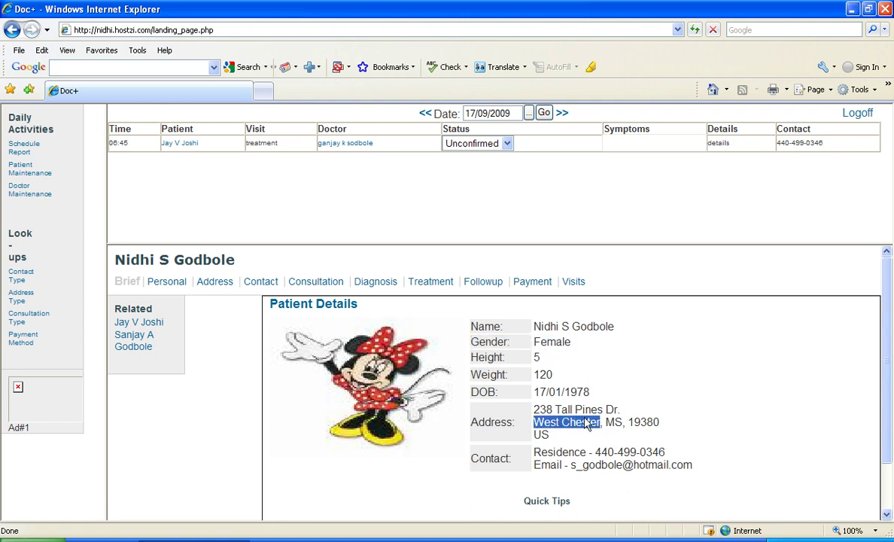
{"action": "left_click_drag", "start_coordinate": [533, 451], "coordinate": [585, 450]}
{"action": "scroll", "coordinate": [563, 443], "scroll_direction": "down", "scroll_amount": 2}
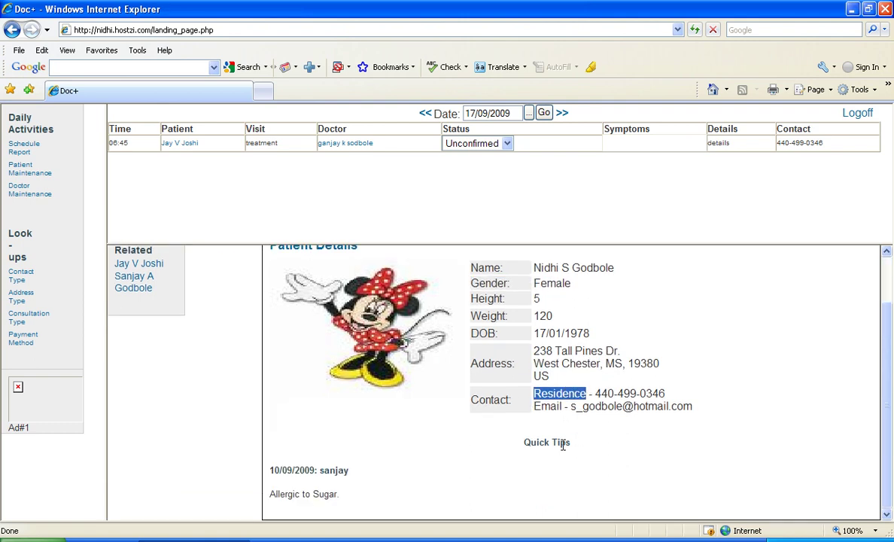
{"action": "left_click_drag", "start_coordinate": [269, 494], "coordinate": [343, 494]}
{"action": "left_click", "coordinate": [365, 498]}
{"action": "scroll", "coordinate": [365, 499], "scroll_direction": "up", "scroll_amount": 2}
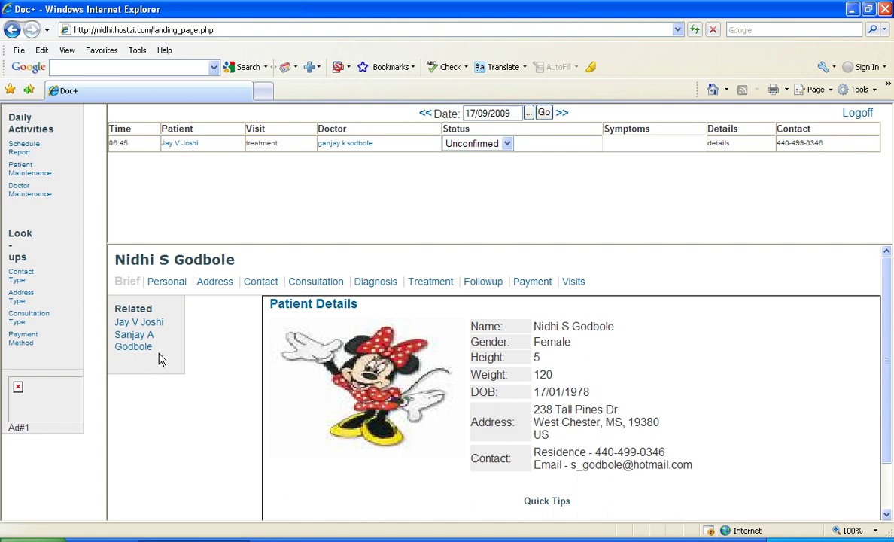
Step: Review the patient's personal details page, checking the image file chooser and the editable fields without changing anything
{"action": "left_click", "coordinate": [167, 282]}
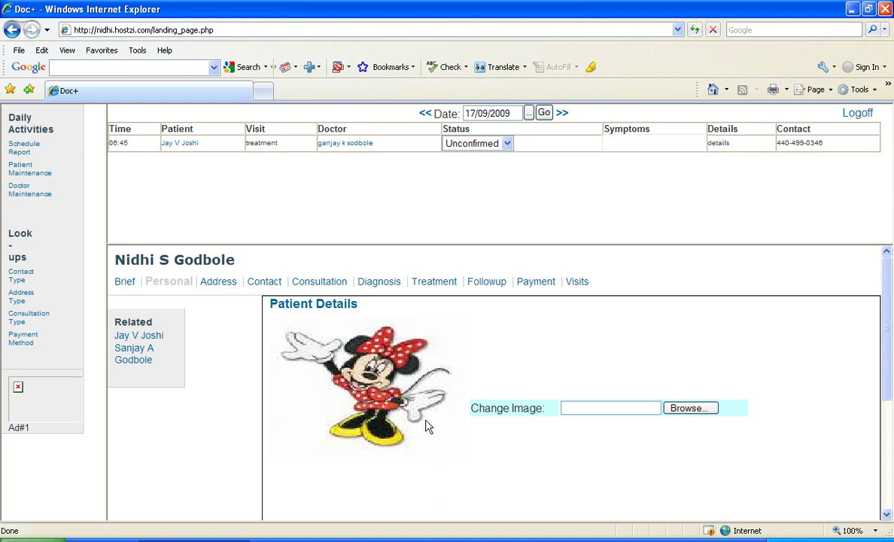
{"action": "scroll", "coordinate": [433, 422], "scroll_direction": "down", "scroll_amount": 5}
{"action": "scroll", "coordinate": [433, 424], "scroll_direction": "up", "scroll_amount": 5}
{"action": "left_click", "coordinate": [689, 408]}
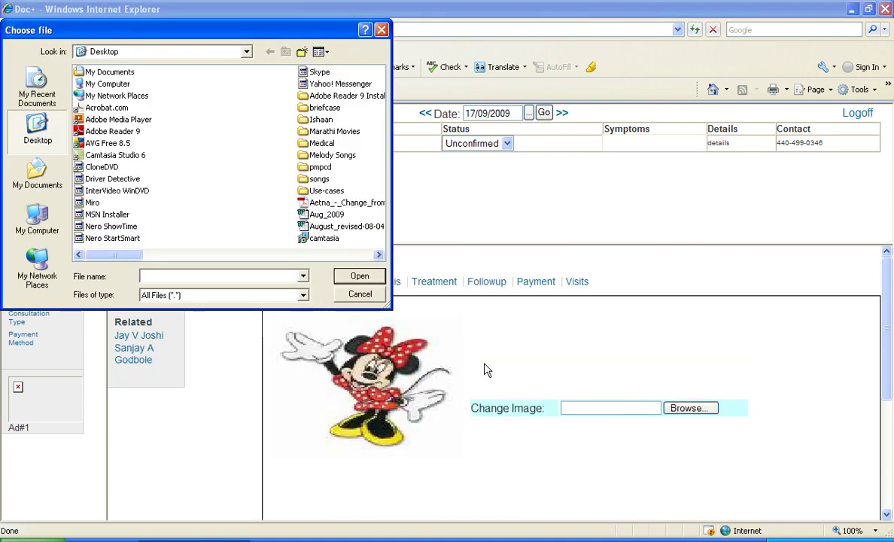
{"action": "left_click", "coordinate": [340, 292]}
{"action": "scroll", "coordinate": [236, 438], "scroll_direction": "down", "scroll_amount": 5}
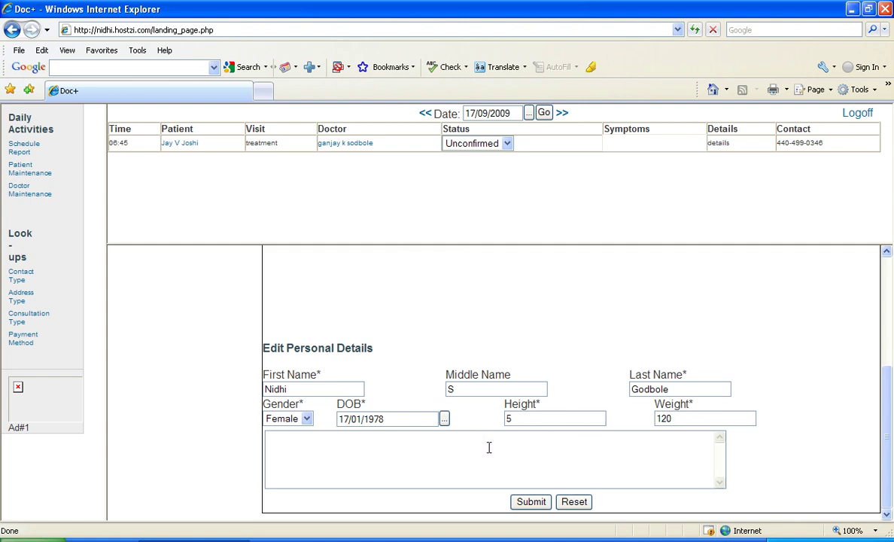
{"action": "left_click", "coordinate": [530, 446]}
Step: Delete the US address marked as primary contact from the patient's addresses and submit the change
{"action": "scroll", "coordinate": [528, 446], "scroll_direction": "up", "scroll_amount": 3}
{"action": "left_click", "coordinate": [220, 284]}
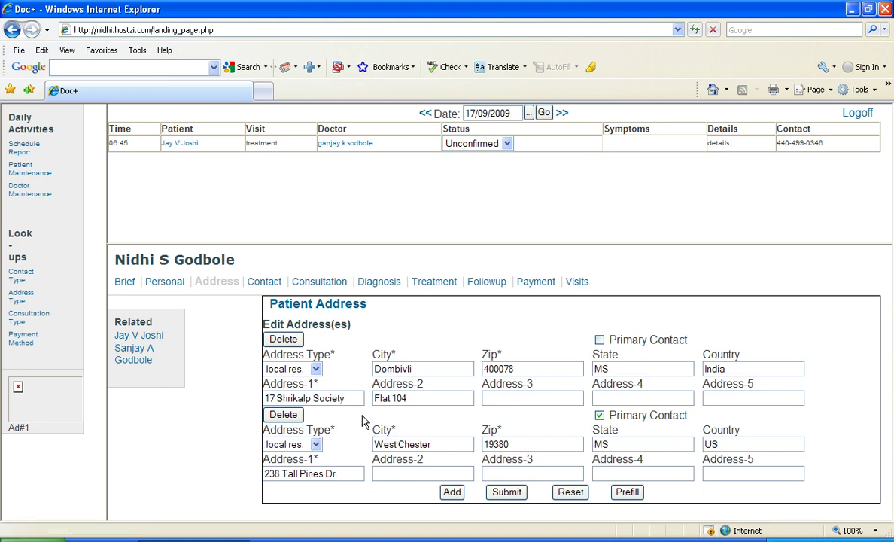
{"action": "left_click", "coordinate": [285, 416]}
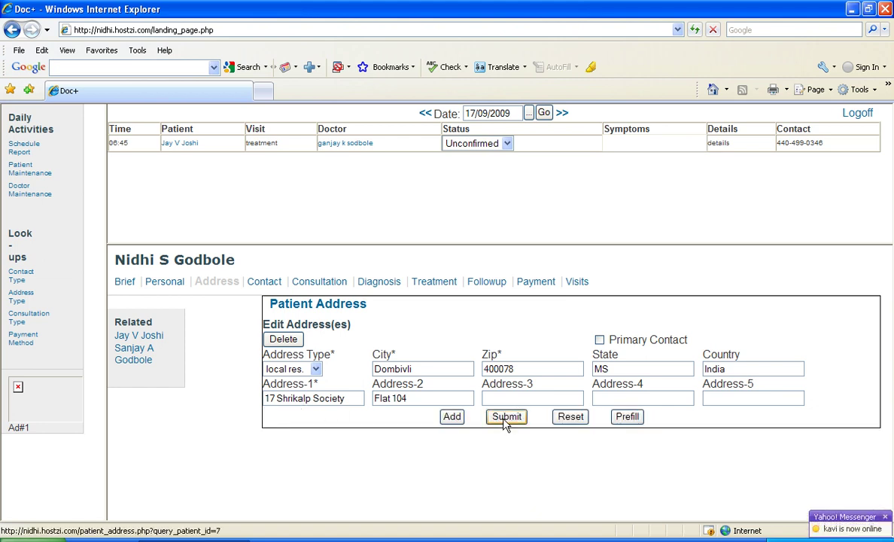
{"action": "left_click", "coordinate": [505, 419]}
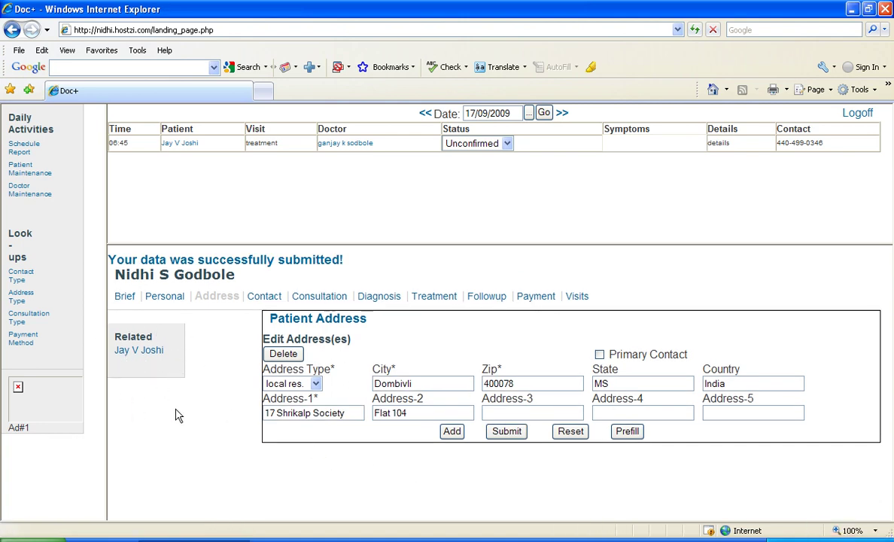
Step: Prefill the patient's address with the local residence address of the related patient, found by first name
{"action": "left_click", "coordinate": [627, 433]}
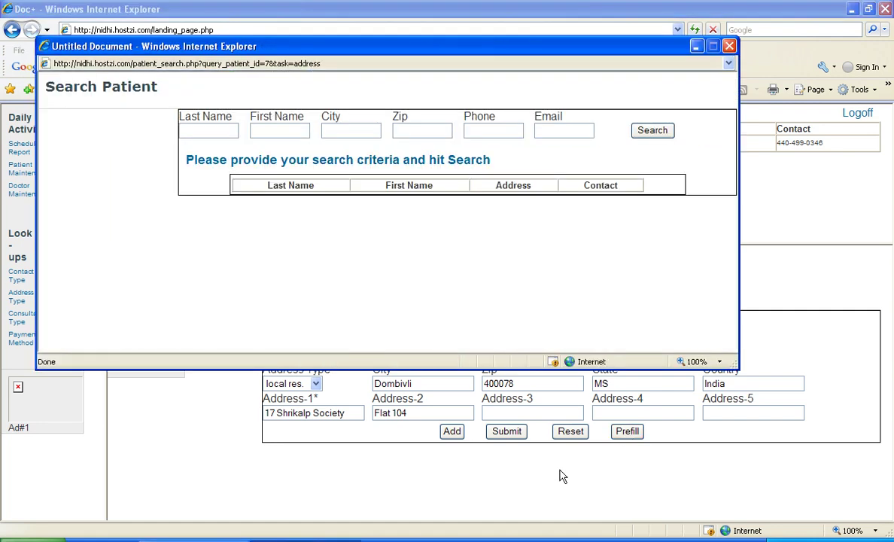
{"action": "left_click", "coordinate": [282, 128]}
{"action": "type", "text": "sanjay"}
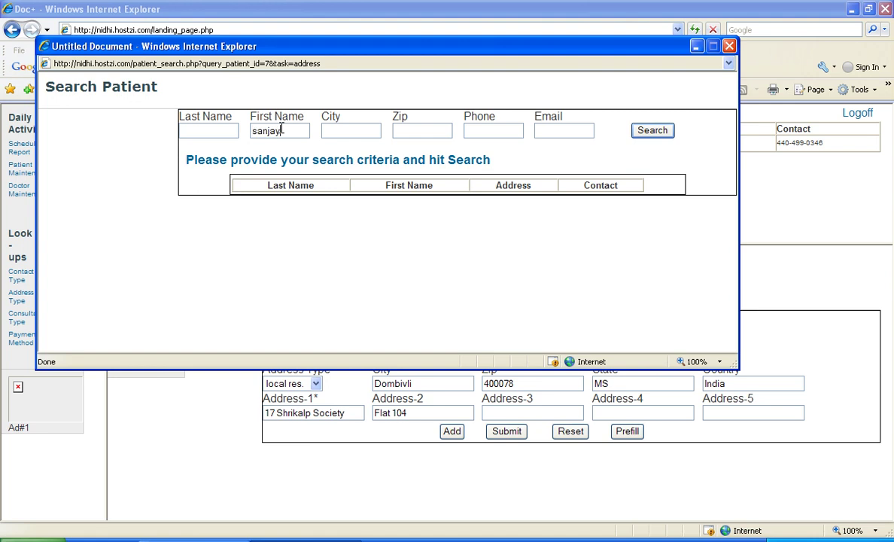
{"action": "key", "text": "Return"}
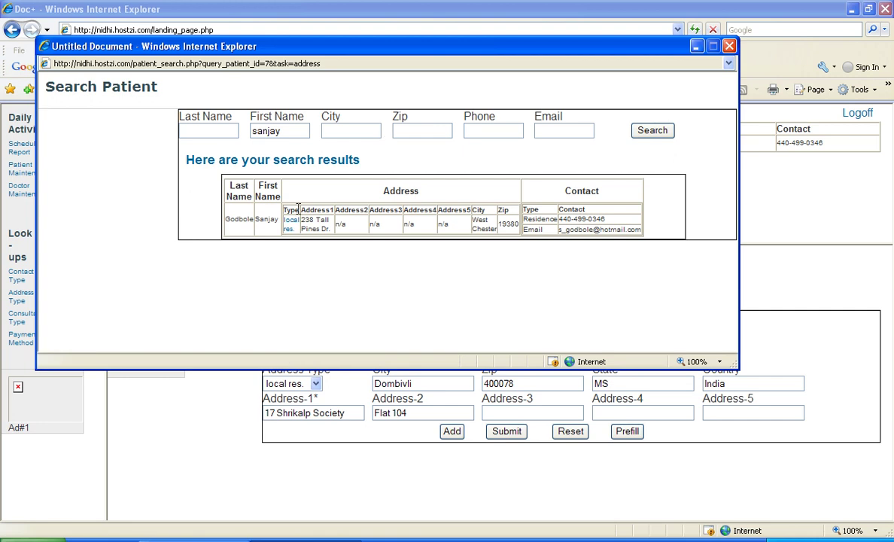
{"action": "left_click", "coordinate": [292, 225]}
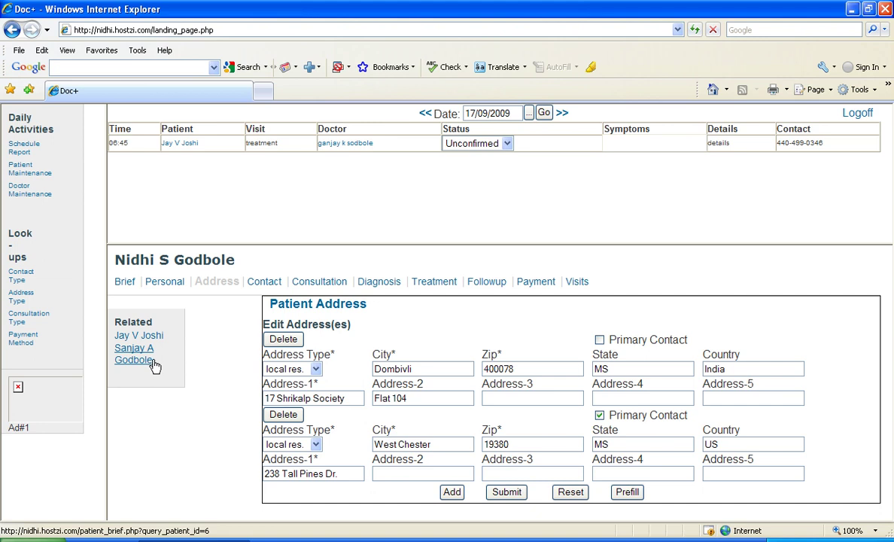
Step: Toggle the primary contact flag between the two addresses, leave it on the US address and submit the addresses
{"action": "left_click", "coordinate": [599, 340]}
{"action": "left_click", "coordinate": [600, 416]}
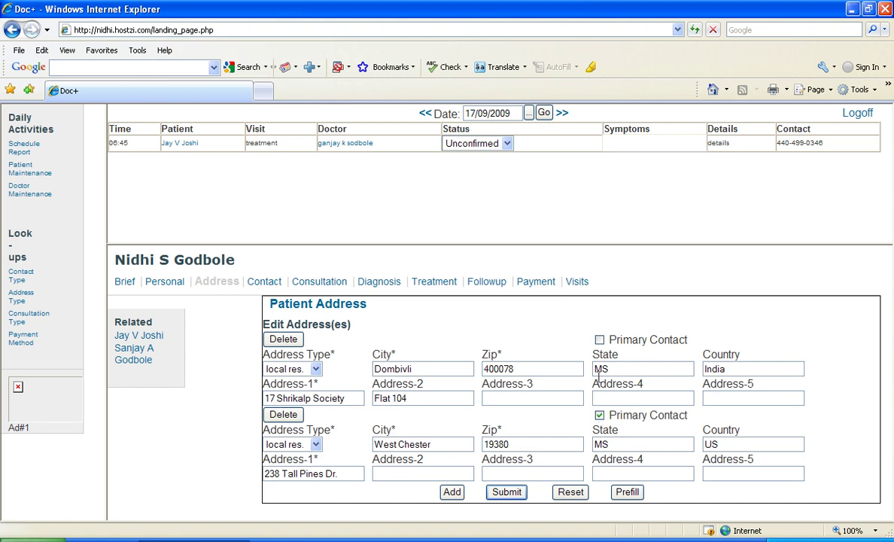
{"action": "left_click", "coordinate": [599, 340]}
{"action": "left_click", "coordinate": [600, 416]}
{"action": "left_click", "coordinate": [599, 339]}
{"action": "left_click", "coordinate": [600, 416]}
{"action": "left_click", "coordinate": [507, 491]}
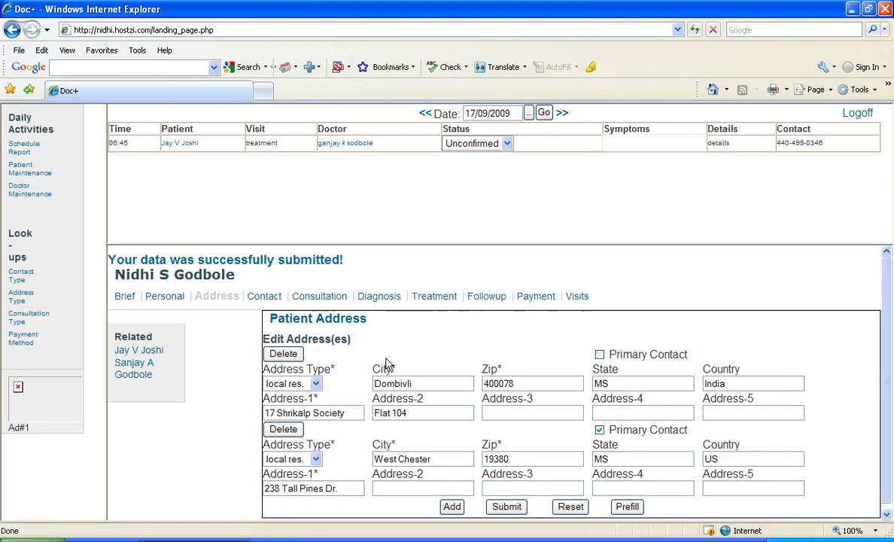
Step: Search two first names in the patient's contact prefill and pick the email entry of the related patient
{"action": "left_click", "coordinate": [264, 298]}
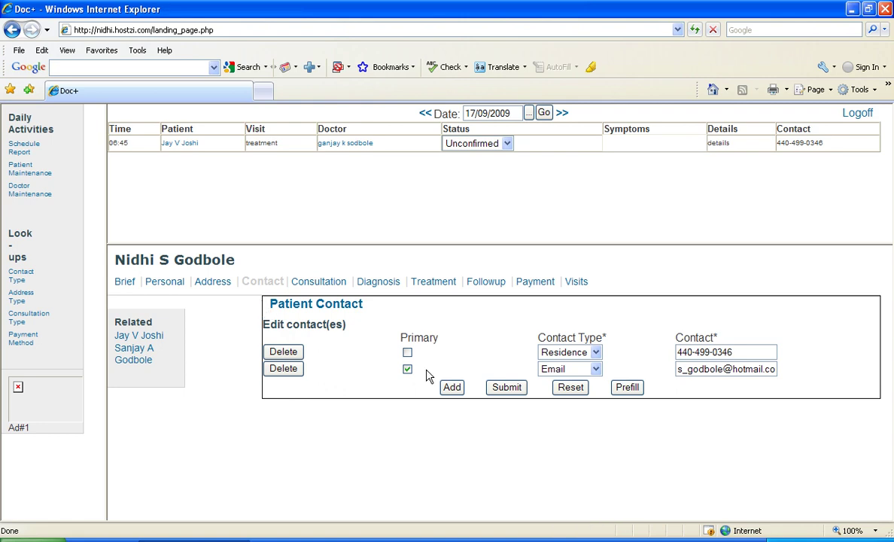
{"action": "left_click", "coordinate": [628, 387]}
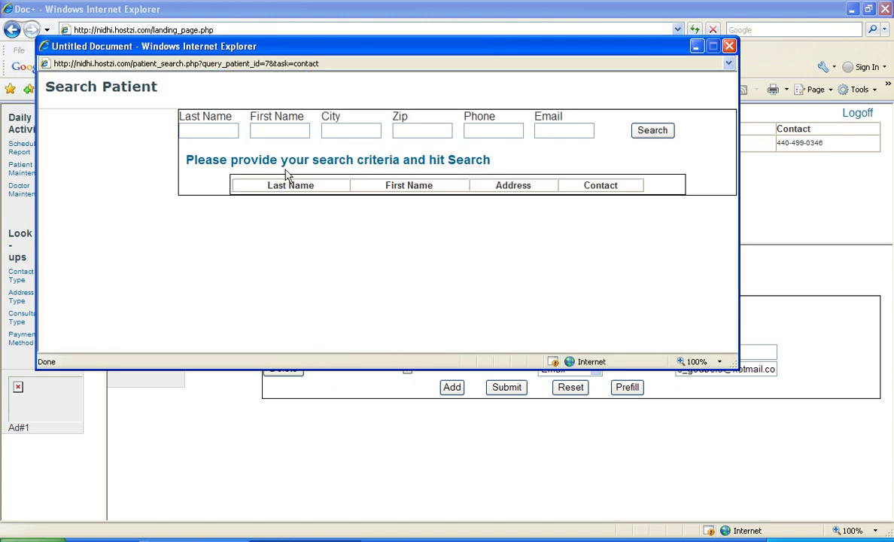
{"action": "left_click", "coordinate": [269, 128]}
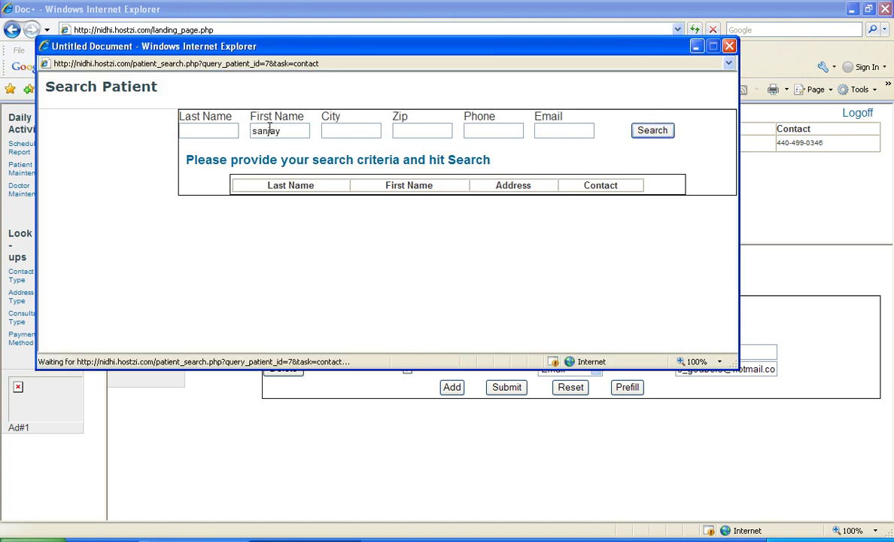
{"action": "key", "text": "Return"}
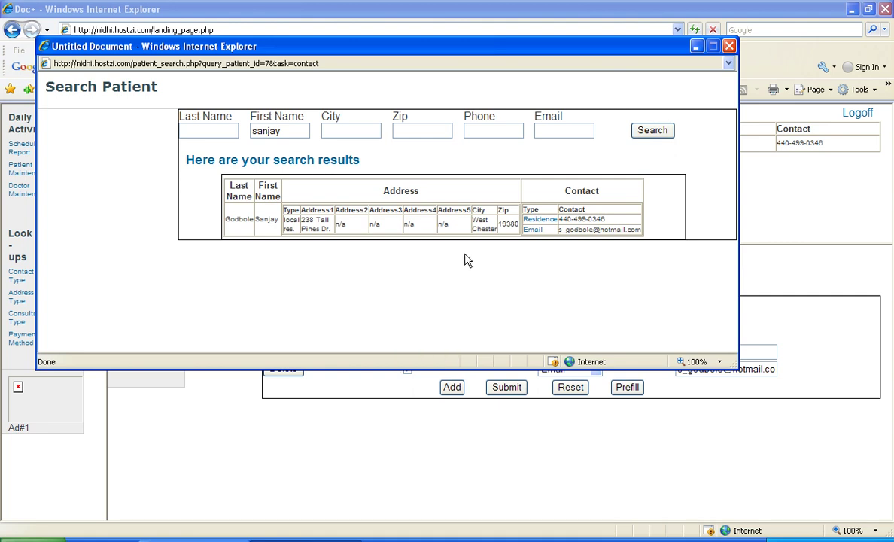
{"action": "left_click_drag", "start_coordinate": [621, 56], "coordinate": [559, 97]}
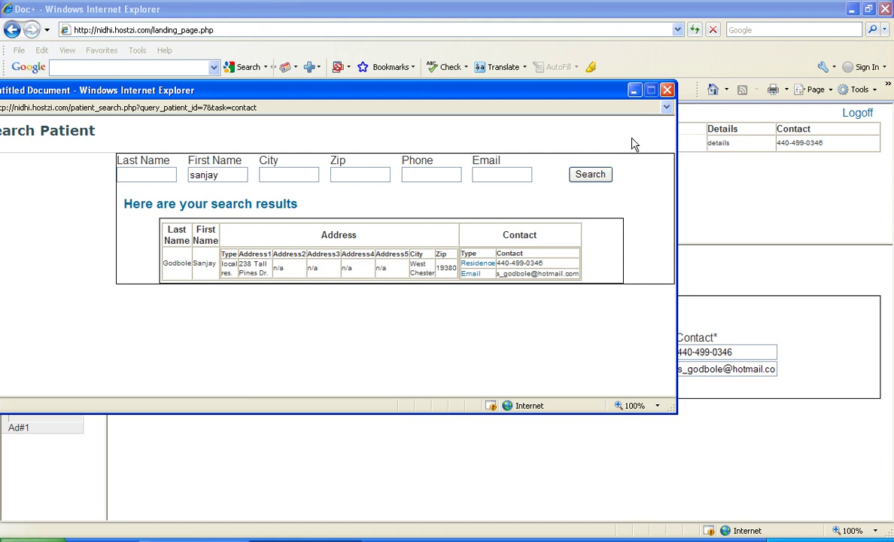
{"action": "left_click_drag", "start_coordinate": [226, 174], "coordinate": [174, 172]}
{"action": "type", "text": "jay"}
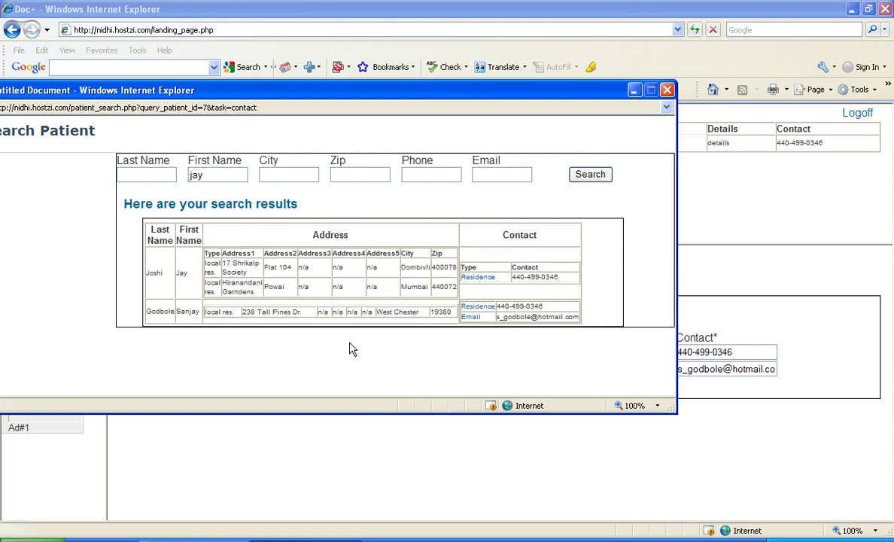
{"action": "left_click", "coordinate": [474, 319]}
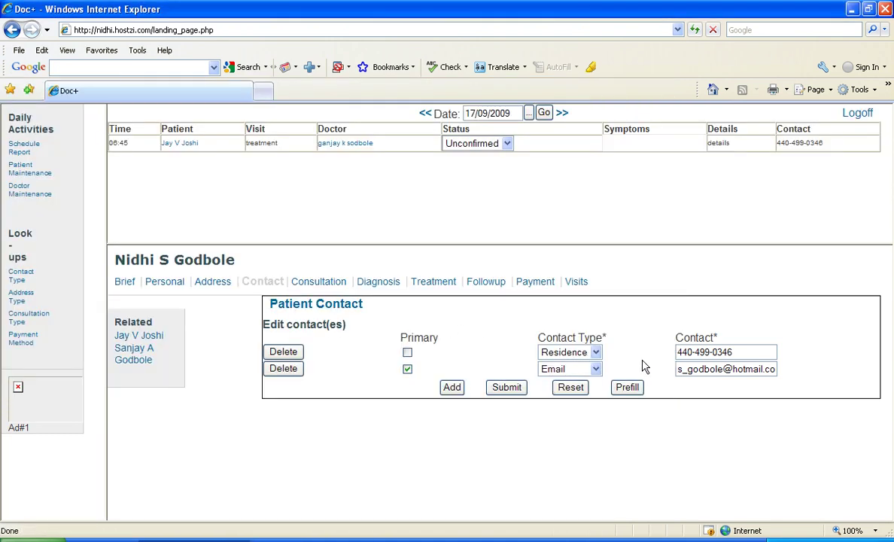
Step: Delete and submit the patient's residence contact, and prefill it again from the related patient's record found by first name
{"action": "left_click", "coordinate": [278, 368]}
{"action": "left_click", "coordinate": [516, 372]}
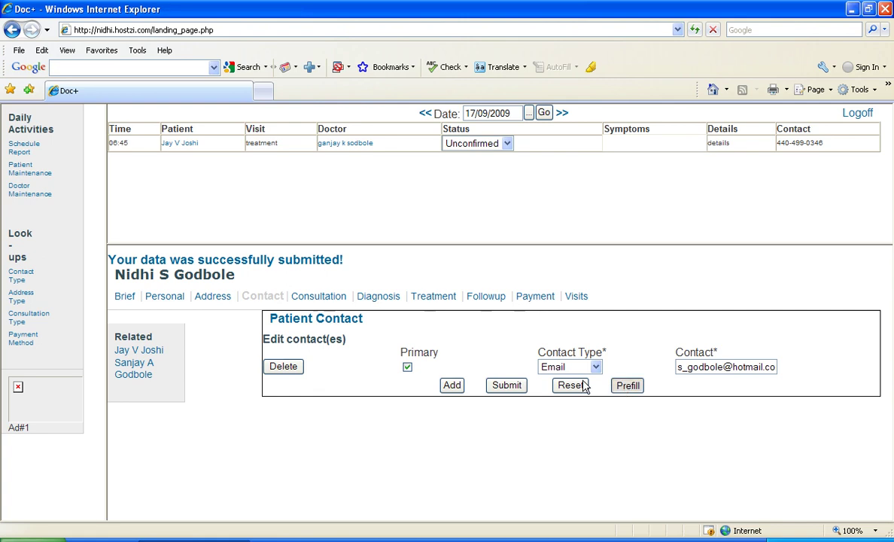
{"action": "left_click", "coordinate": [624, 388]}
{"action": "left_click", "coordinate": [283, 131]}
{"action": "type", "text": "sanjay"}
{"action": "key", "text": "Return"}
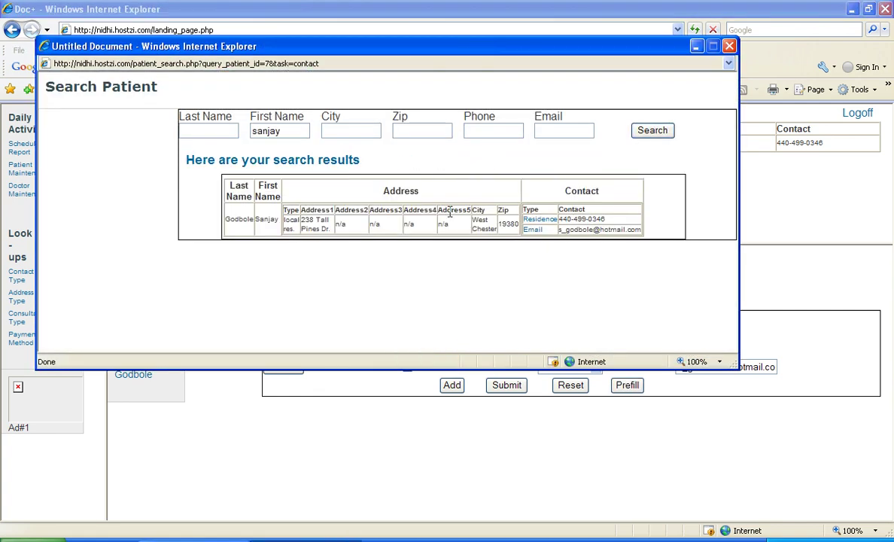
{"action": "left_click", "coordinate": [549, 223]}
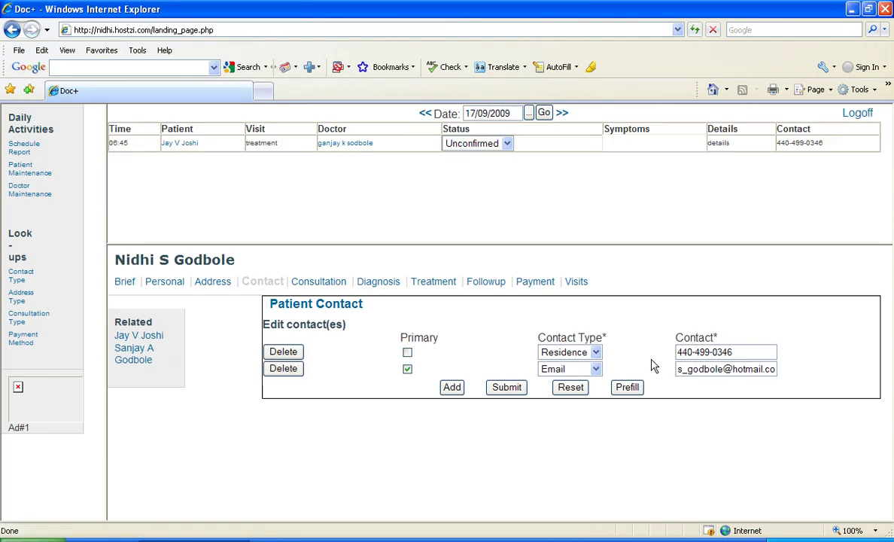
Step: Submit the patient's contact details and open the patient's consultation entry
{"action": "left_click", "coordinate": [506, 387]}
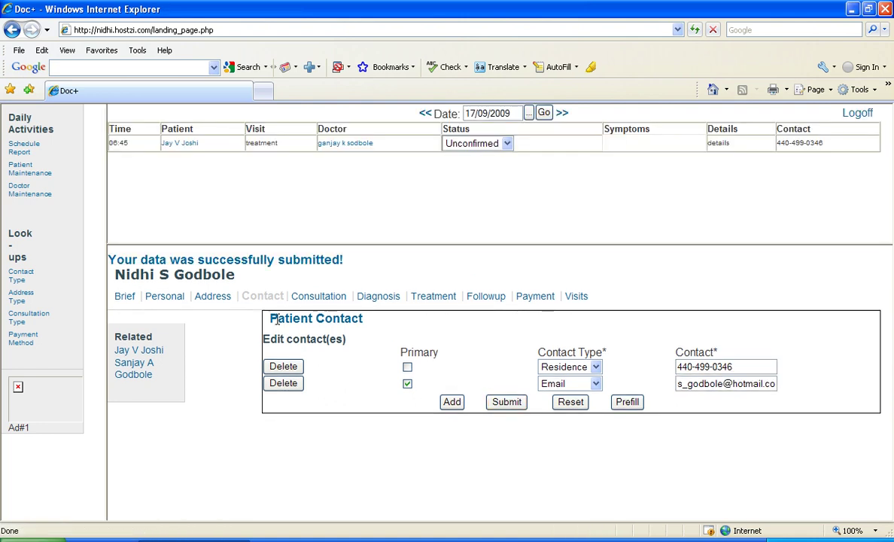
{"action": "left_click", "coordinate": [300, 296]}
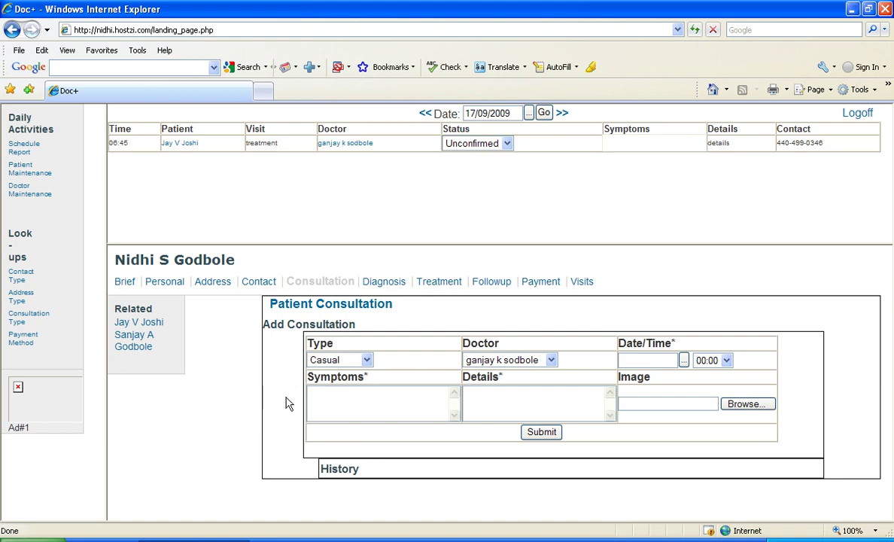
Step: Examine the consultation type and doctor options available for the new consultation
{"action": "left_click", "coordinate": [369, 360]}
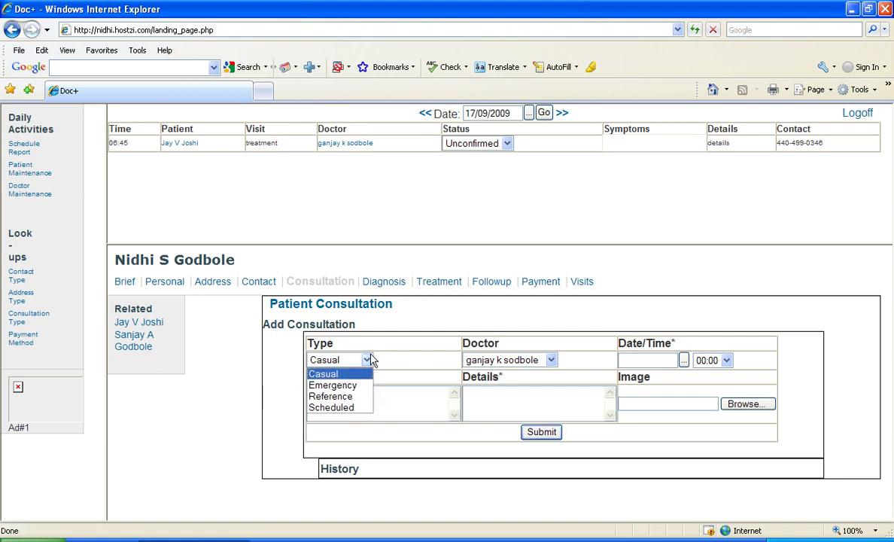
{"action": "left_click", "coordinate": [369, 360]}
{"action": "left_click", "coordinate": [504, 360]}
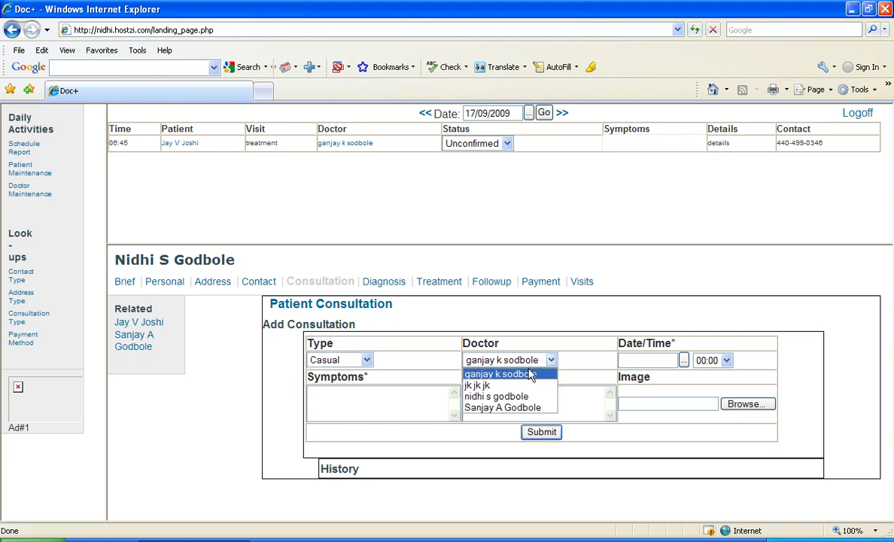
{"action": "left_click", "coordinate": [433, 364]}
{"action": "left_click", "coordinate": [359, 361]}
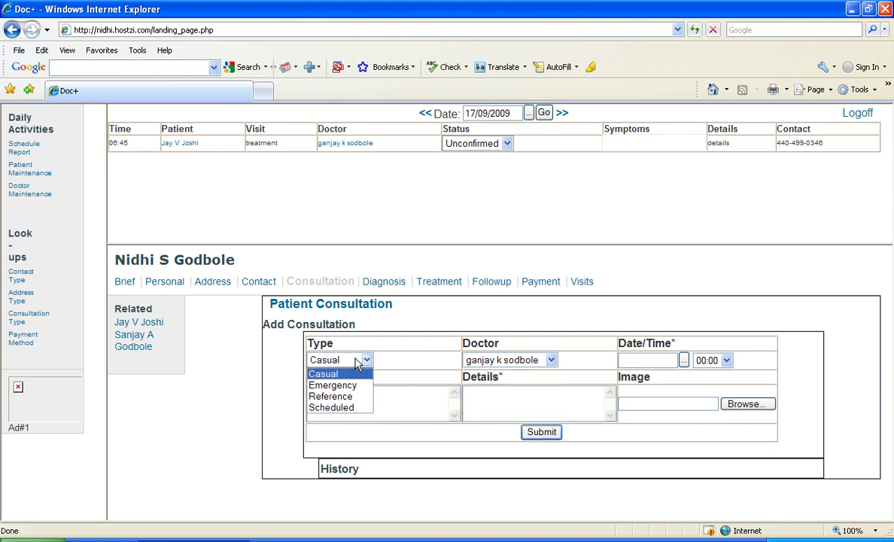
{"action": "left_click", "coordinate": [358, 363]}
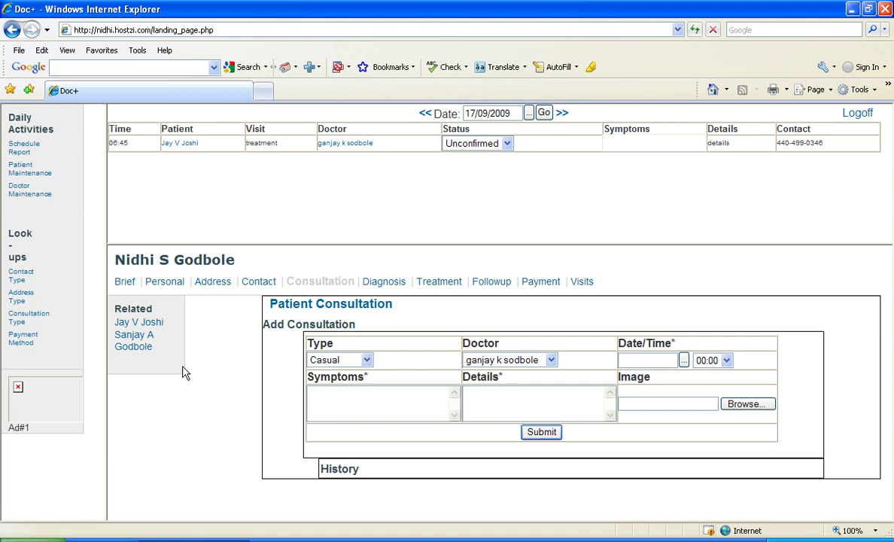
{"action": "left_click", "coordinate": [323, 360]}
{"action": "left_click", "coordinate": [322, 362]}
{"action": "left_click", "coordinate": [320, 361]}
{"action": "left_click", "coordinate": [322, 362]}
Step: Assign the casual consultation to the doctor sharing the patient's name and schedule it for 17/09/2009 at 21:00
{"action": "left_click", "coordinate": [486, 360]}
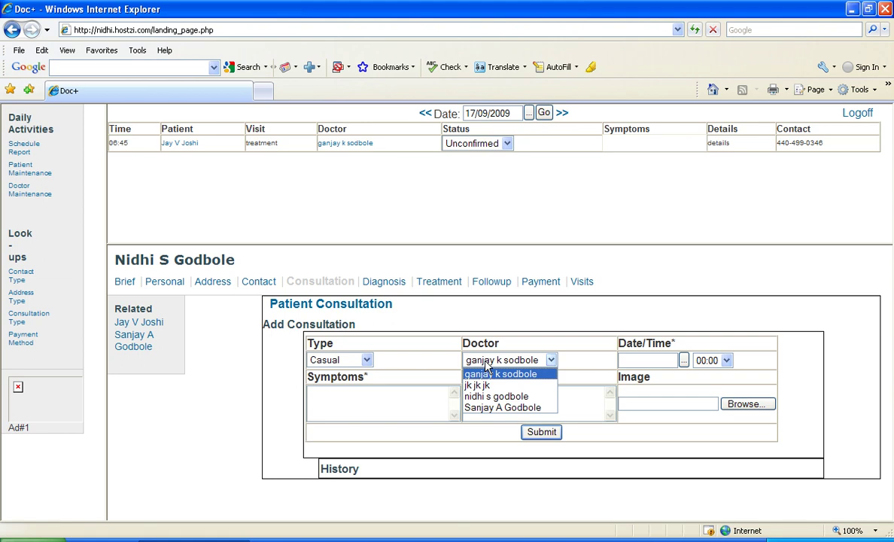
{"action": "left_click", "coordinate": [487, 396]}
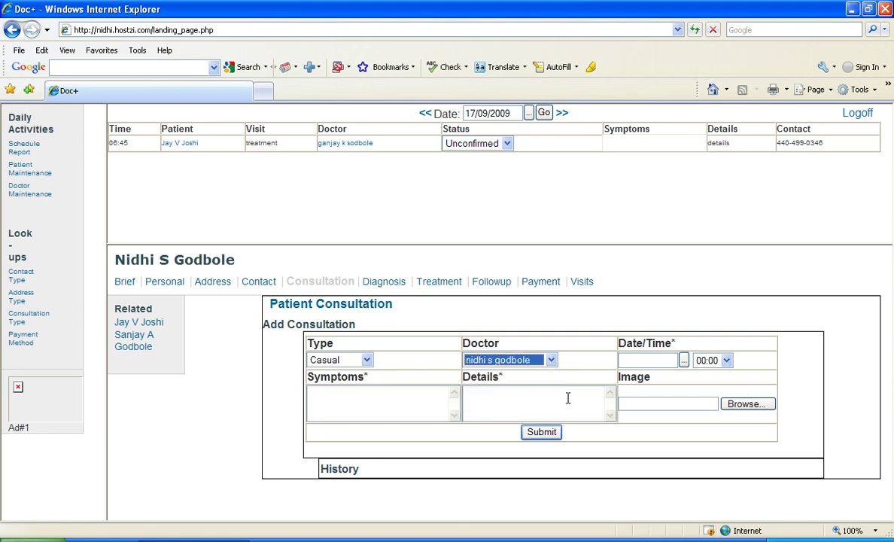
{"action": "left_click", "coordinate": [684, 361]}
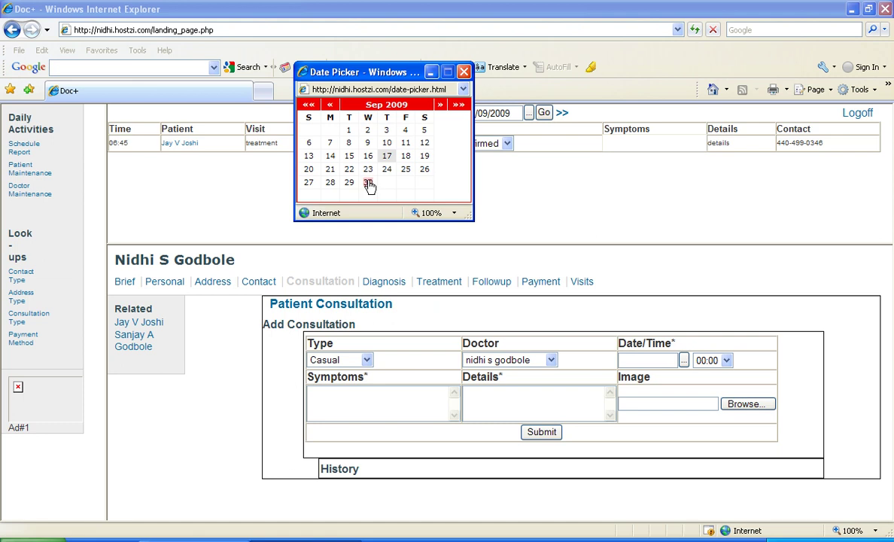
{"action": "left_click", "coordinate": [331, 171]}
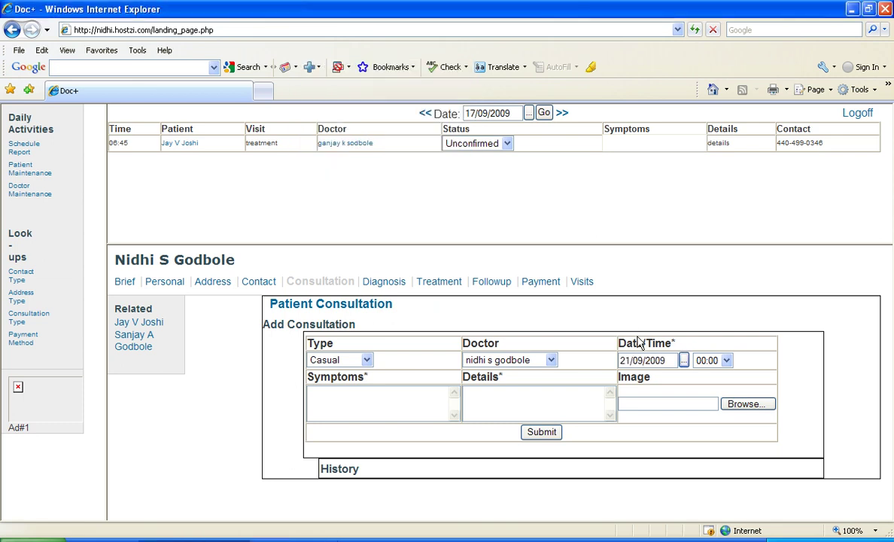
{"action": "left_click", "coordinate": [683, 361]}
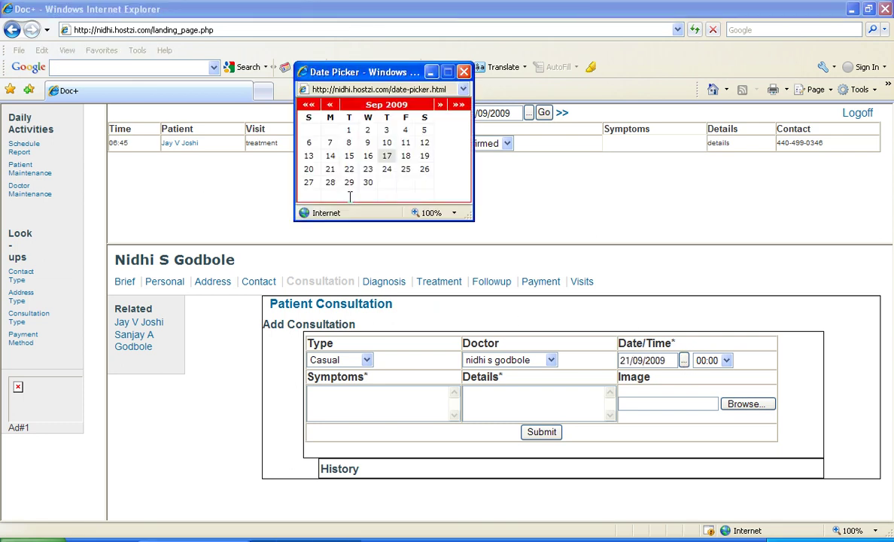
{"action": "left_click", "coordinate": [386, 155]}
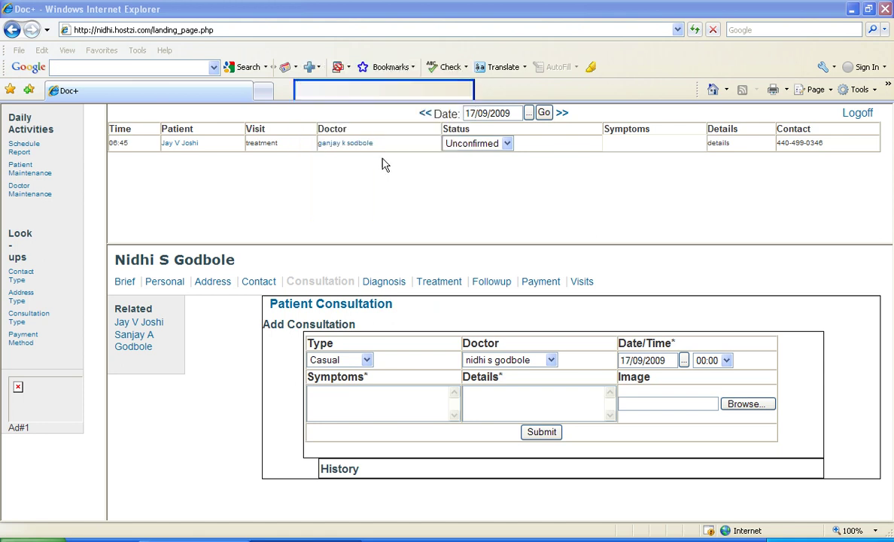
{"action": "left_click", "coordinate": [726, 360]}
{"action": "left_click", "coordinate": [729, 331]}
{"action": "left_click", "coordinate": [729, 332]}
{"action": "left_click", "coordinate": [710, 224]}
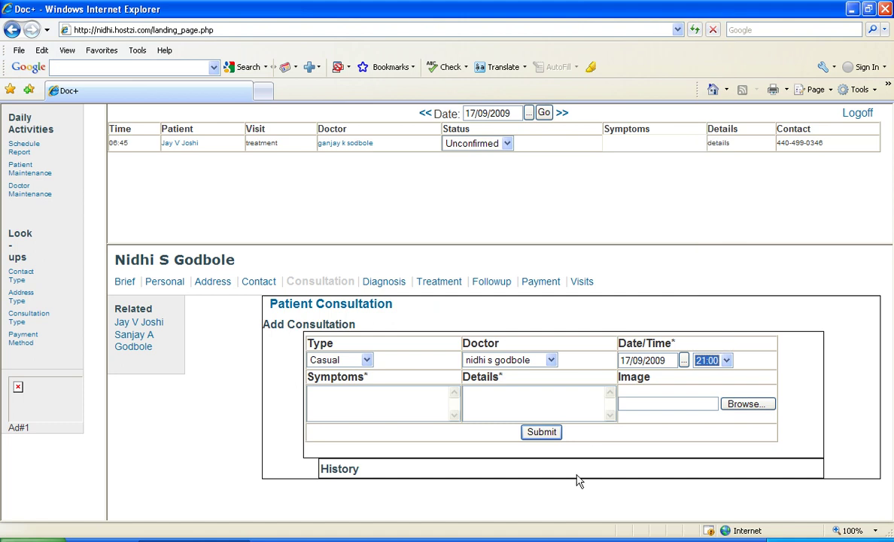
Step: Enter the symptoms "Cold and cough" and the details "ampicillin 250mg", and submit the consultation
{"action": "left_click", "coordinate": [395, 405]}
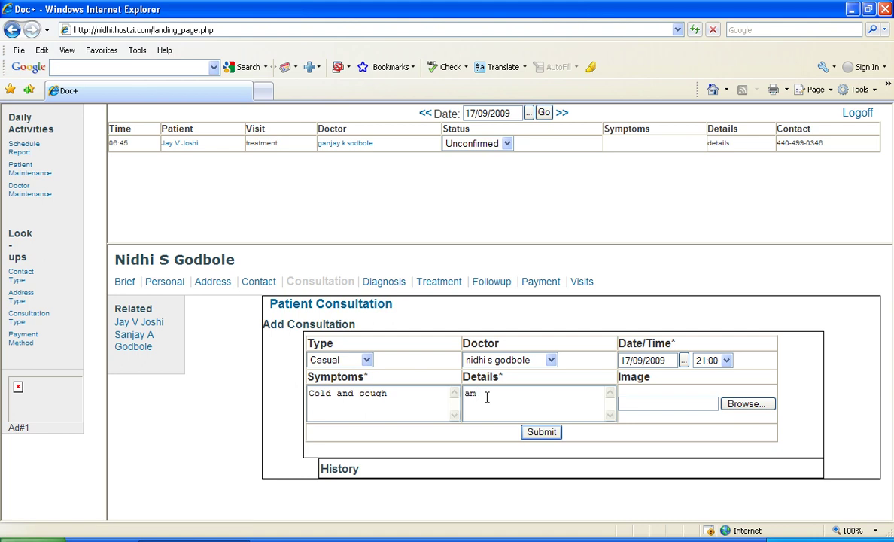
{"action": "type", "text": "cillin 250mg"}
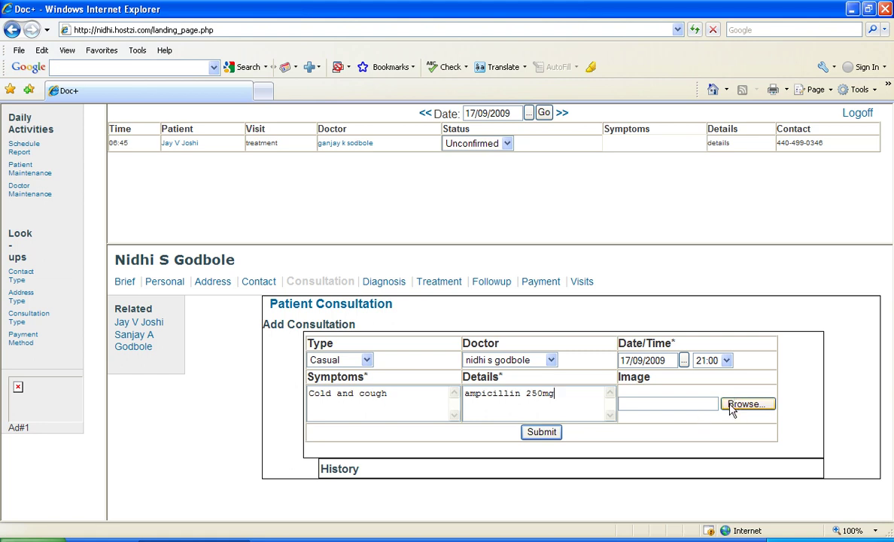
{"action": "left_click", "coordinate": [543, 441]}
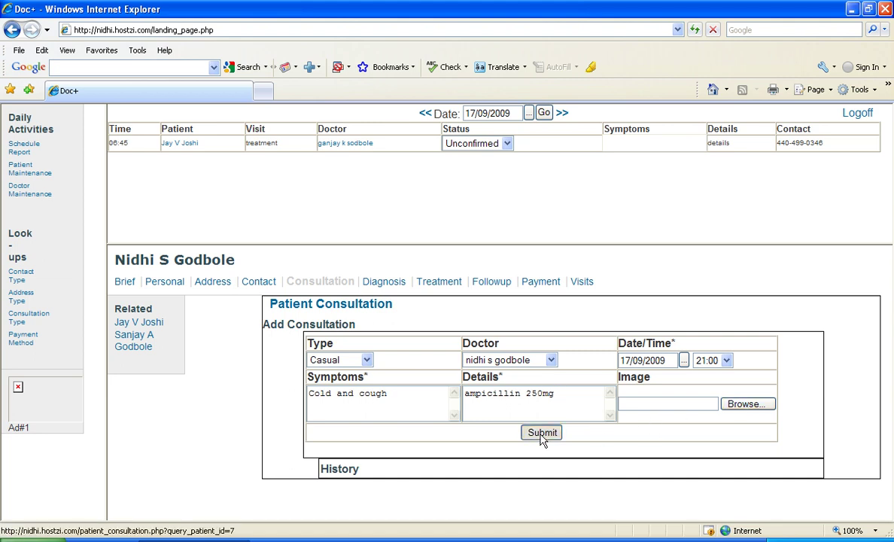
Step: Load the casual consultation from the history into the form and review its entries
{"action": "scroll", "coordinate": [543, 436], "scroll_direction": "down", "scroll_amount": 1}
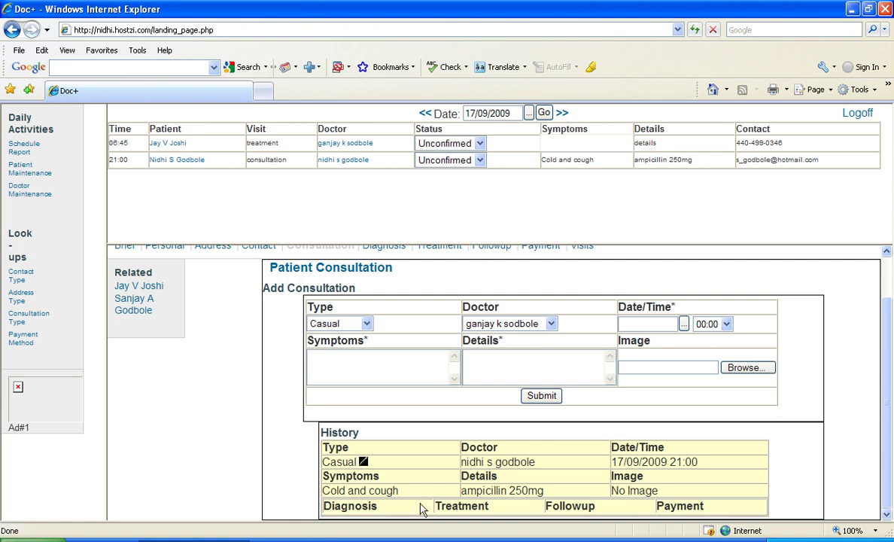
{"action": "left_click", "coordinate": [363, 461]}
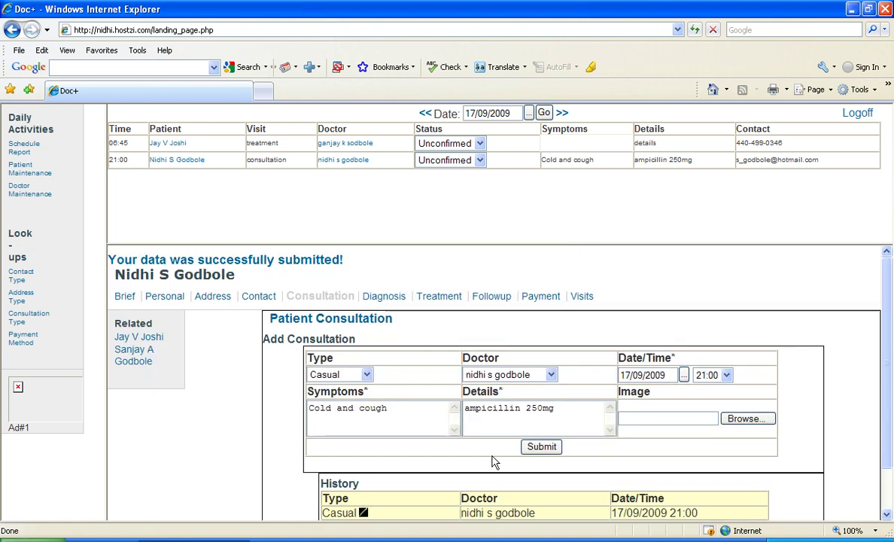
{"action": "scroll", "coordinate": [238, 438], "scroll_direction": "down", "scroll_amount": 1}
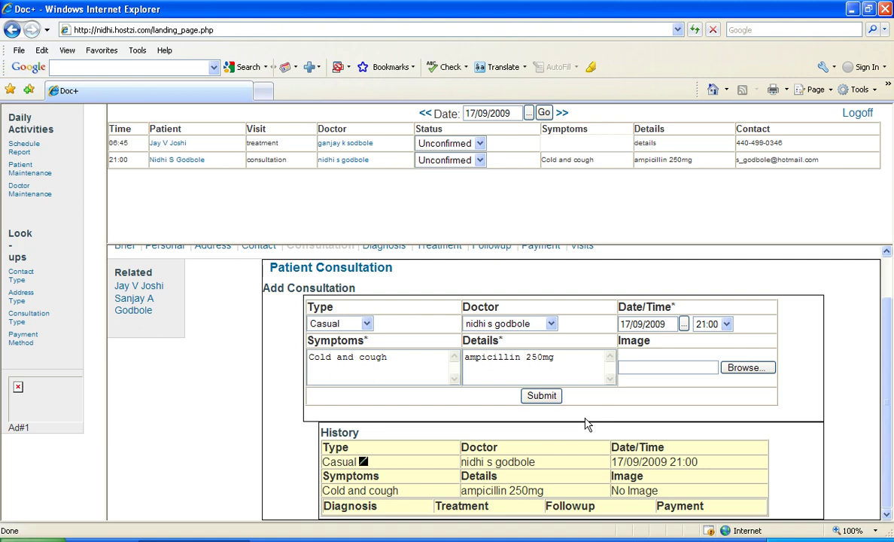
{"action": "scroll", "coordinate": [584, 420], "scroll_direction": "up", "scroll_amount": 1}
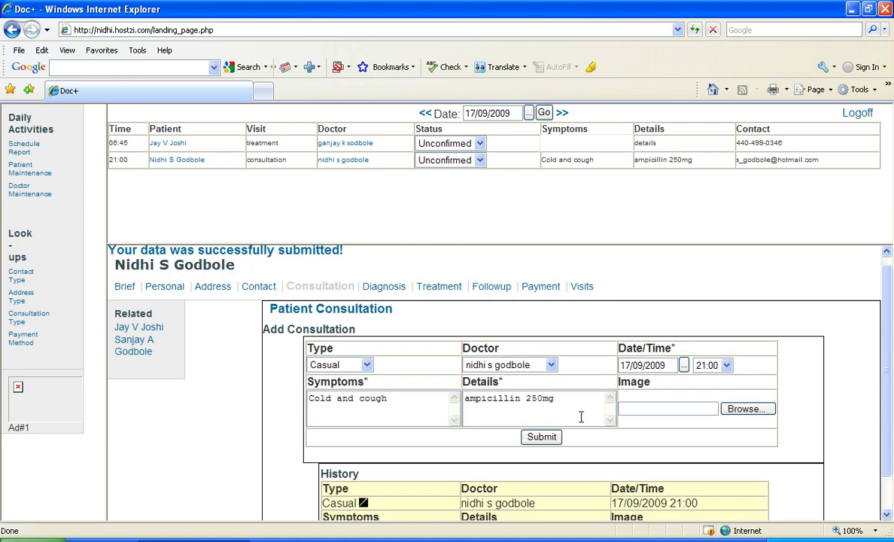
Step: Open the patient's diagnosis entry, keep the 17/09/2009 consultation and choose the second listed doctor
{"action": "left_click", "coordinate": [385, 287]}
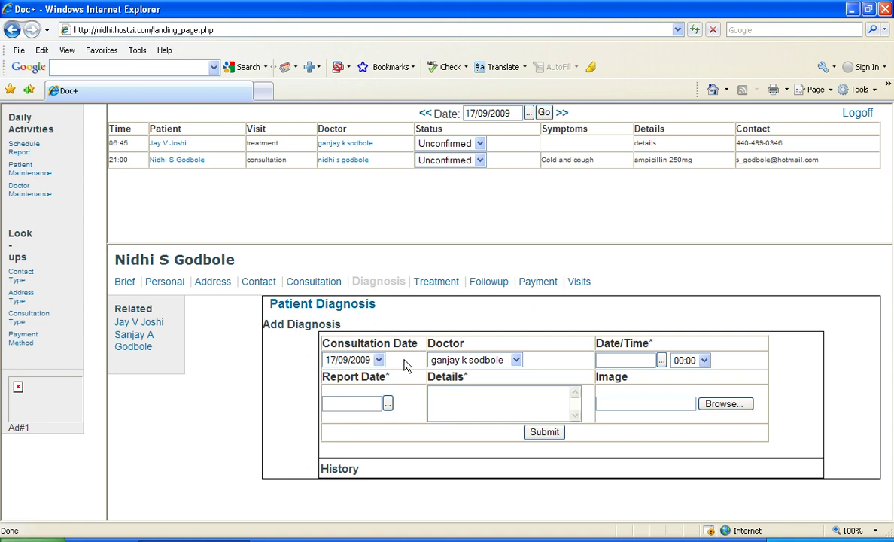
{"action": "left_click", "coordinate": [378, 360]}
{"action": "left_click", "coordinate": [376, 362]}
{"action": "left_click", "coordinate": [355, 362]}
{"action": "left_click", "coordinate": [354, 362]}
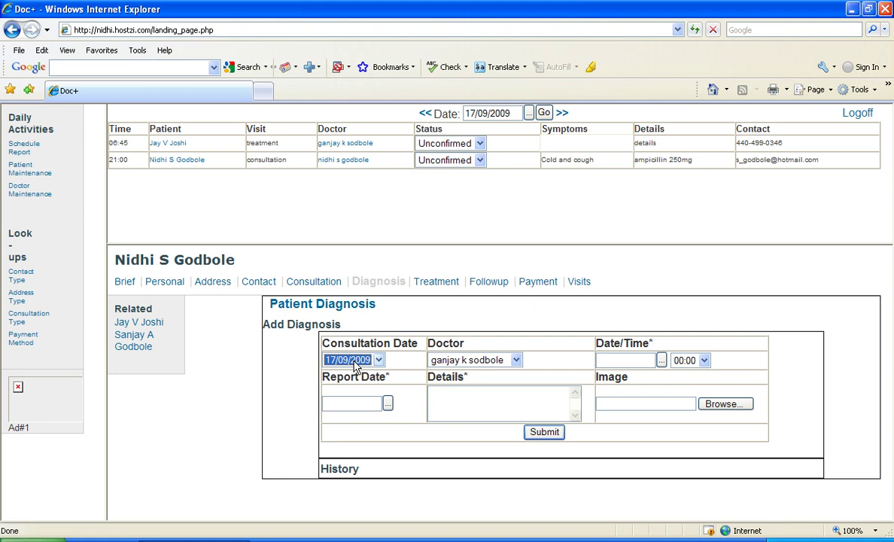
{"action": "left_click", "coordinate": [463, 361]}
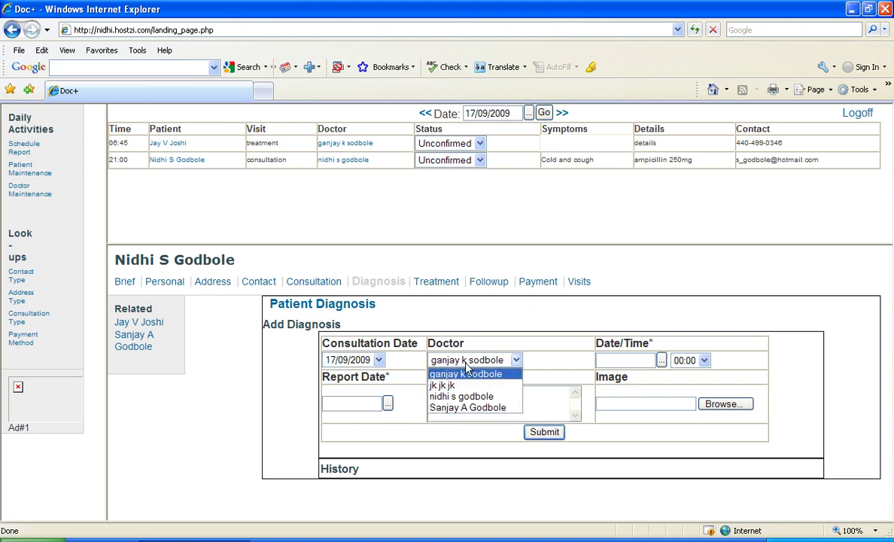
{"action": "left_click", "coordinate": [466, 385]}
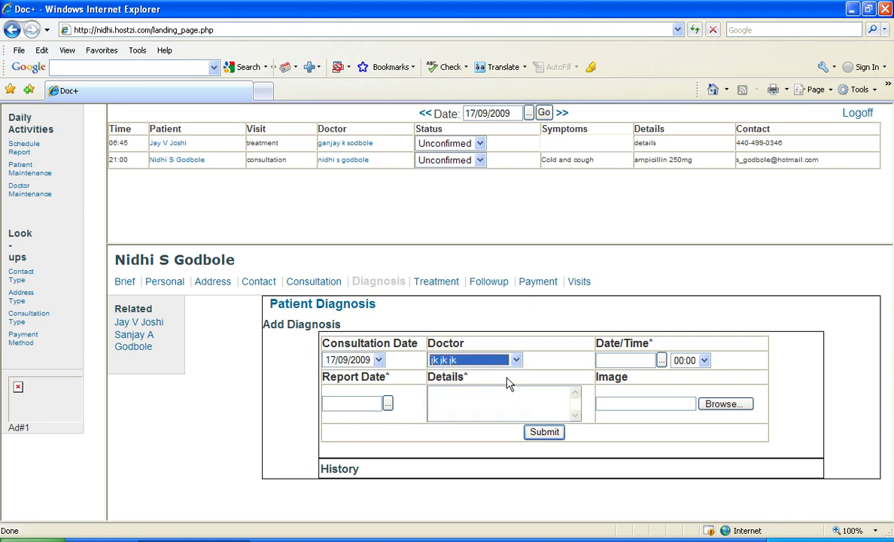
Step: Set the diagnosis date and time to 18/09/2009 at 10:00 and try to pick a report date
{"action": "left_click", "coordinate": [661, 360]}
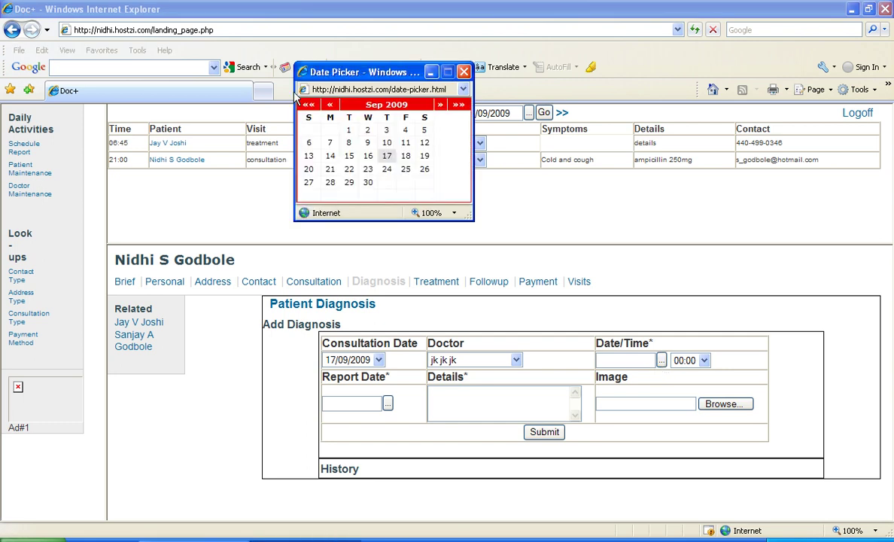
{"action": "left_click", "coordinate": [405, 156]}
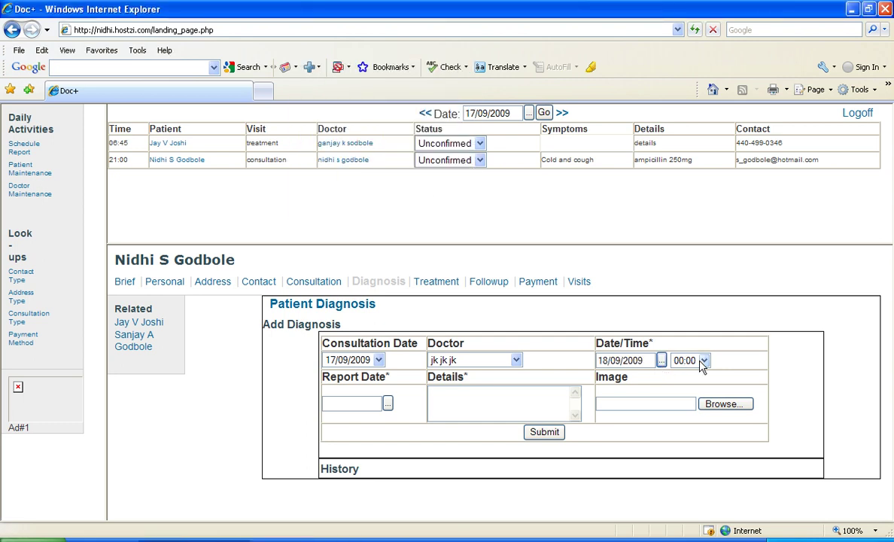
{"action": "left_click", "coordinate": [702, 362]}
{"action": "scroll", "coordinate": [696, 320], "scroll_direction": "down", "scroll_amount": 10}
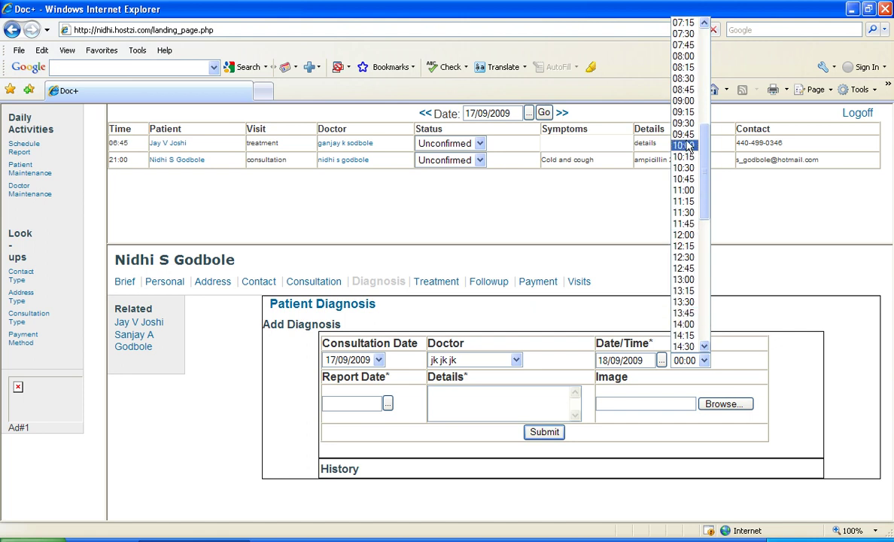
{"action": "left_click", "coordinate": [686, 147]}
{"action": "left_click", "coordinate": [389, 405]}
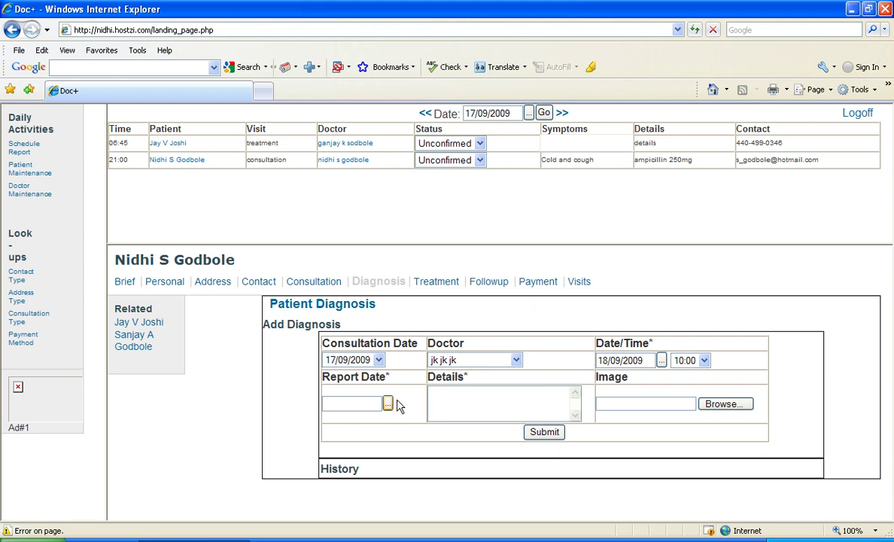
{"action": "left_click", "coordinate": [353, 403]}
Step: Open the patient's treatment entry and check the consultation dates it offers
{"action": "left_click", "coordinate": [437, 283]}
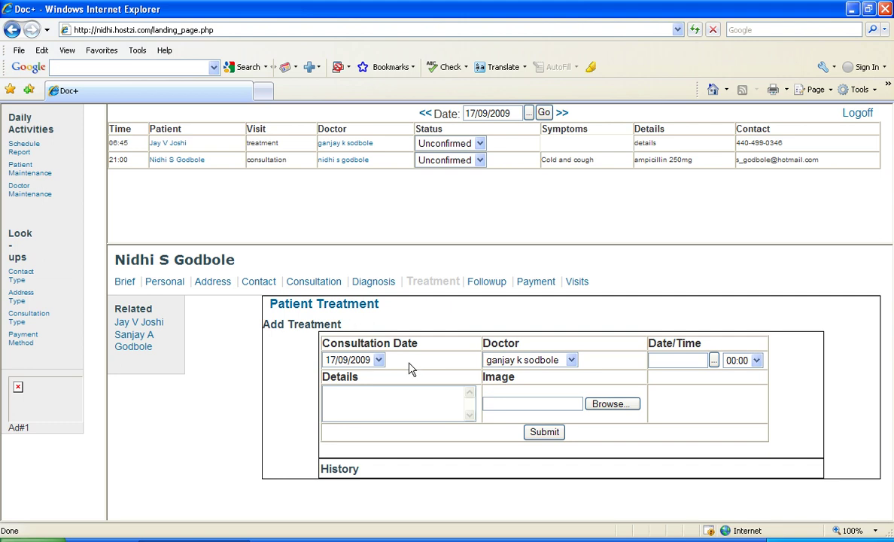
{"action": "left_click", "coordinate": [379, 360]}
{"action": "left_click", "coordinate": [380, 360]}
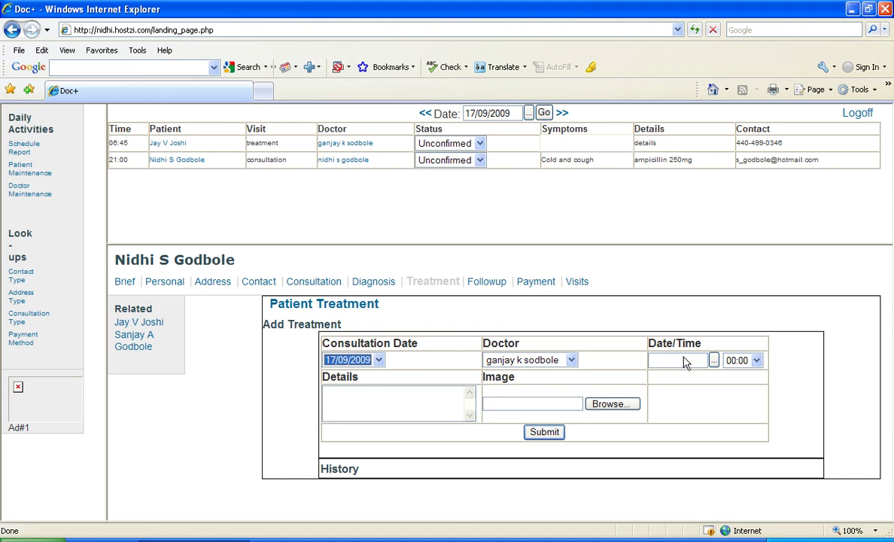
Step: Open the patient's followup entry and switch the followup type from consultation to diagnosis and finally to treatment
{"action": "left_click", "coordinate": [488, 283]}
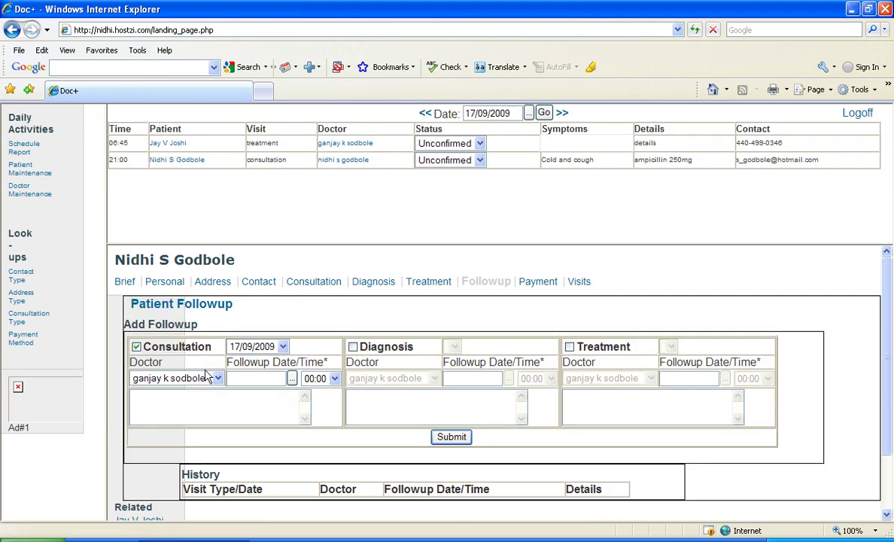
{"action": "left_click_drag", "start_coordinate": [151, 347], "coordinate": [187, 347]}
{"action": "left_click_drag", "start_coordinate": [360, 347], "coordinate": [397, 391]}
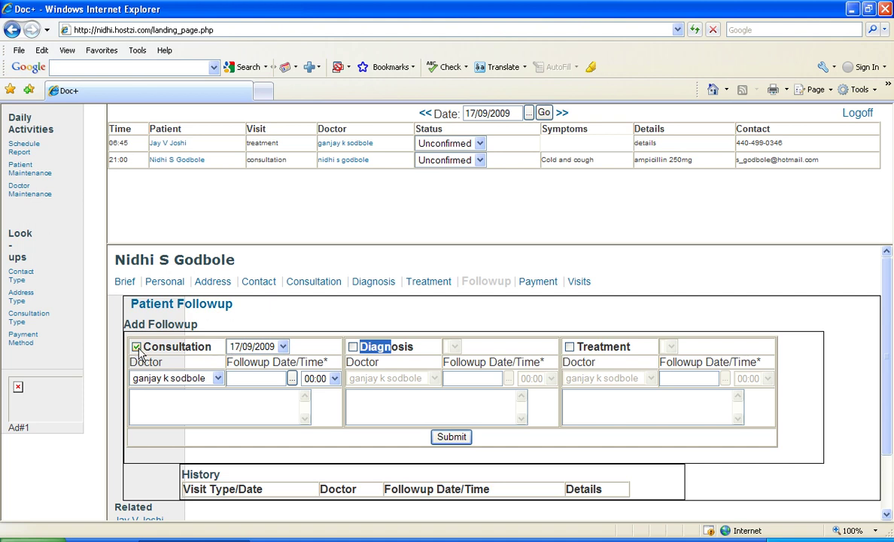
{"action": "left_click", "coordinate": [353, 348]}
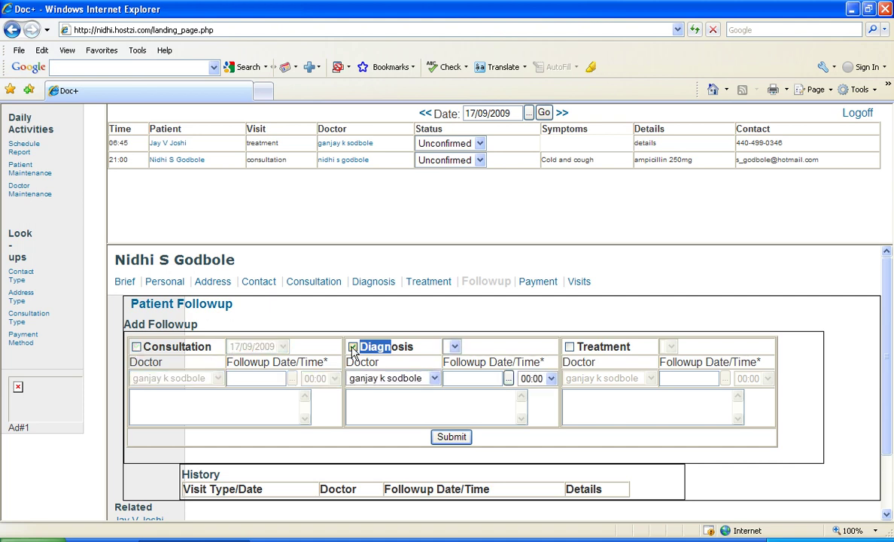
{"action": "left_click", "coordinate": [570, 347]}
{"action": "left_click", "coordinate": [401, 346]}
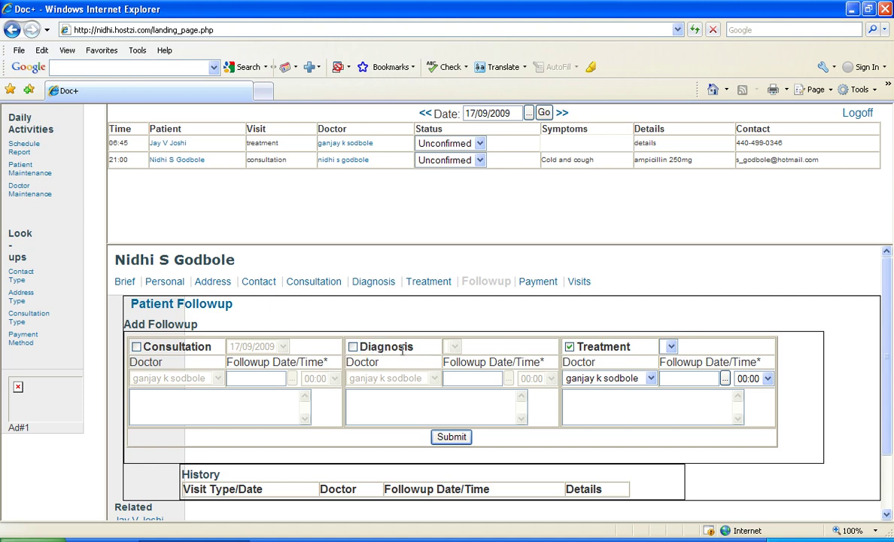
{"action": "scroll", "coordinate": [490, 396], "scroll_direction": "down", "scroll_amount": 2}
{"action": "scroll", "coordinate": [490, 397], "scroll_direction": "up", "scroll_amount": 2}
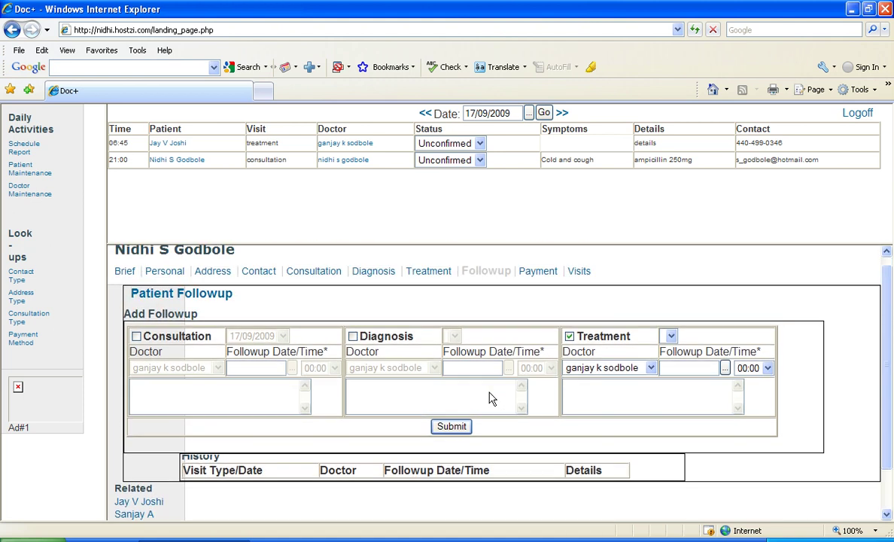
Step: Open the patient's payment entry and switch the payment type to diagnosis, then followup and finally treatment
{"action": "left_click", "coordinate": [546, 280]}
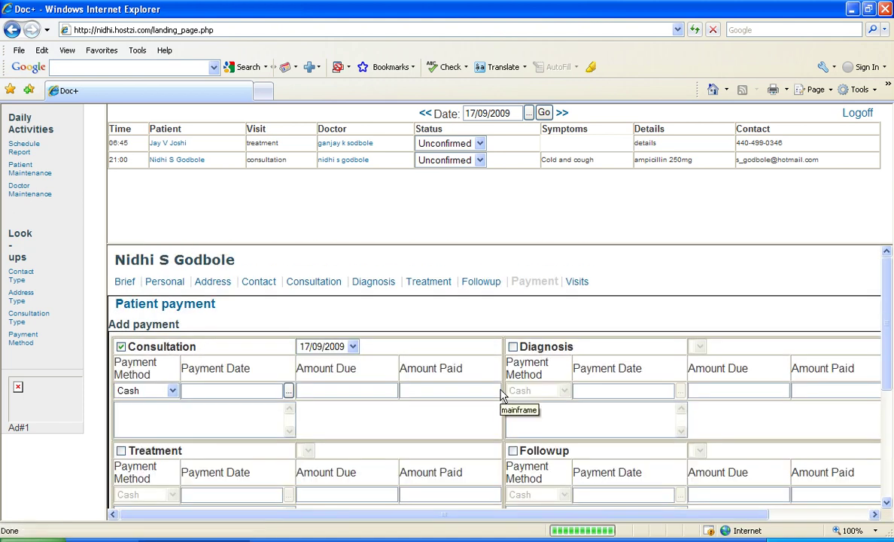
{"action": "left_click", "coordinate": [513, 346]}
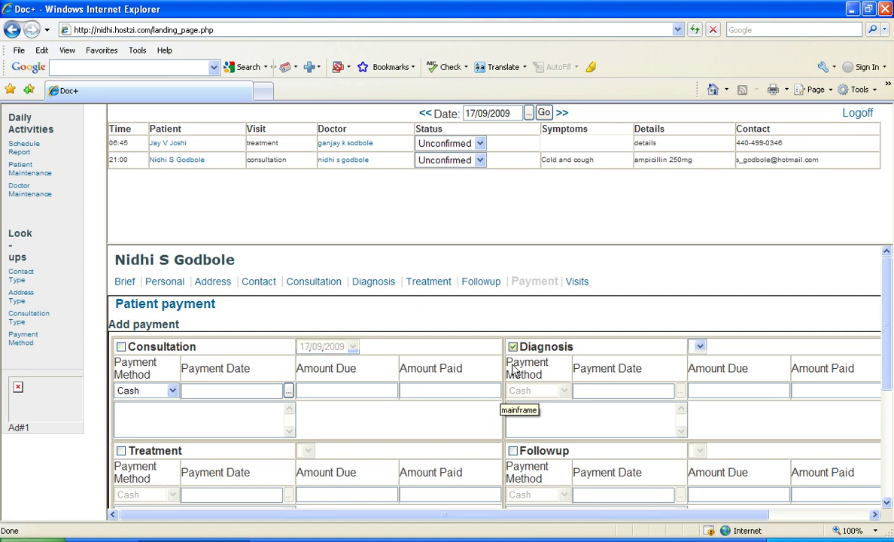
{"action": "left_click", "coordinate": [512, 450]}
{"action": "left_click", "coordinate": [121, 450]}
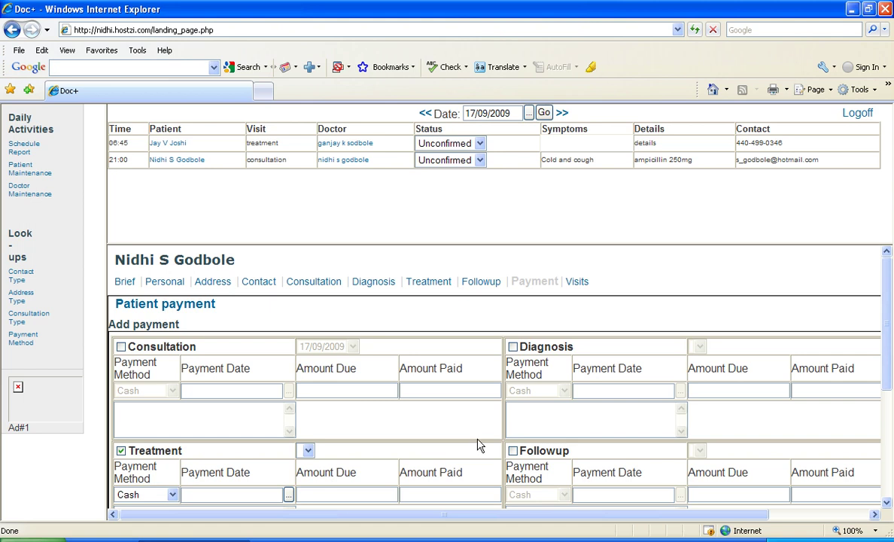
{"action": "scroll", "coordinate": [485, 439], "scroll_direction": "down", "scroll_amount": 3}
{"action": "scroll", "coordinate": [485, 439], "scroll_direction": "up", "scroll_amount": 3}
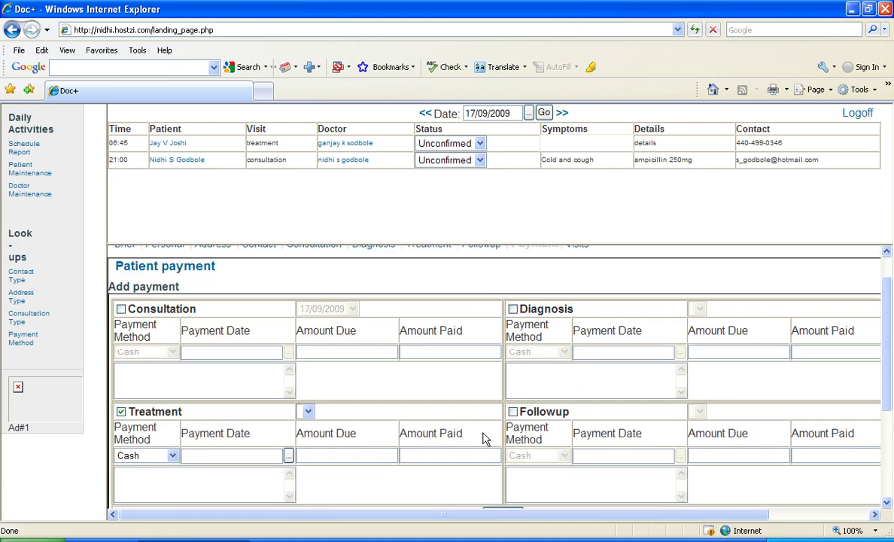
Step: Open the patient's visits and filter them by consultation, diagnosis and treatment
{"action": "left_click", "coordinate": [577, 283]}
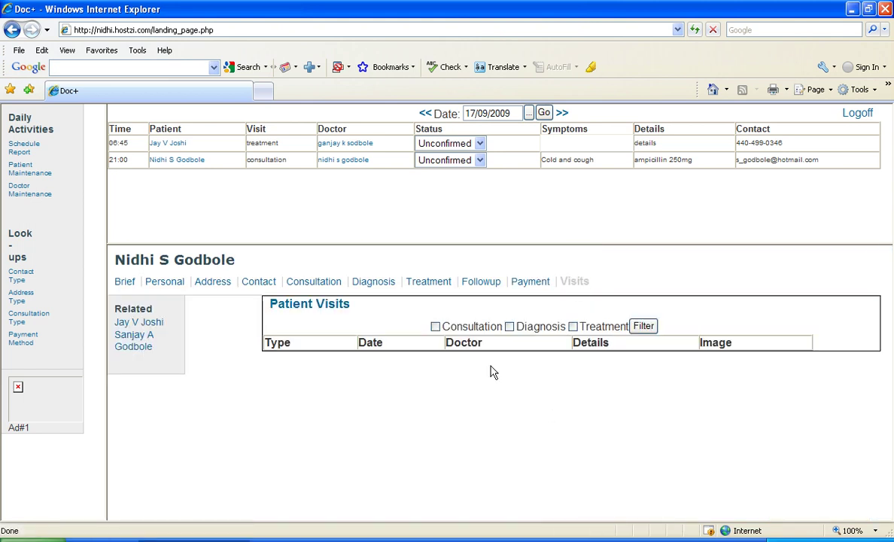
{"action": "left_click", "coordinate": [435, 326]}
{"action": "left_click", "coordinate": [509, 326]}
{"action": "left_click", "coordinate": [573, 326]}
{"action": "left_click", "coordinate": [640, 328]}
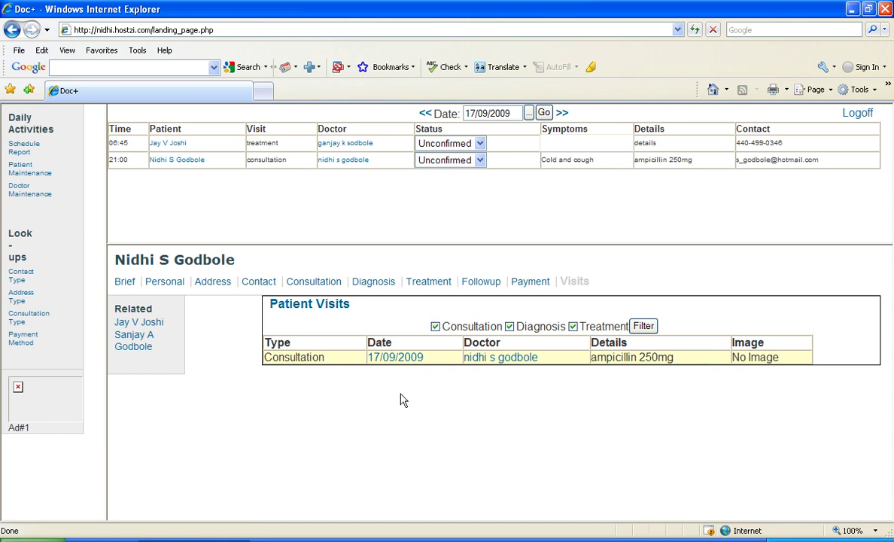
Step: Open the first related patient's record and look through the consultation history
{"action": "left_click", "coordinate": [140, 329]}
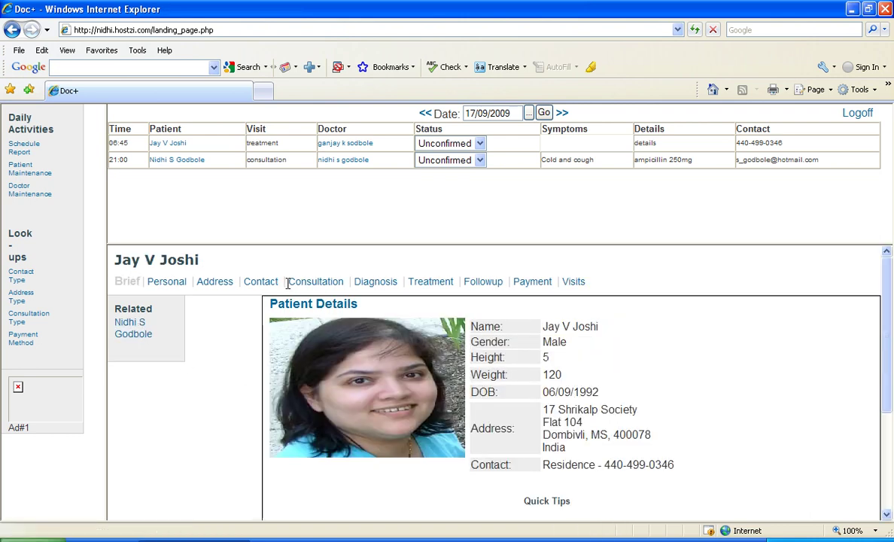
{"action": "left_click", "coordinate": [317, 281]}
{"action": "scroll", "coordinate": [265, 423], "scroll_direction": "down", "scroll_amount": 10}
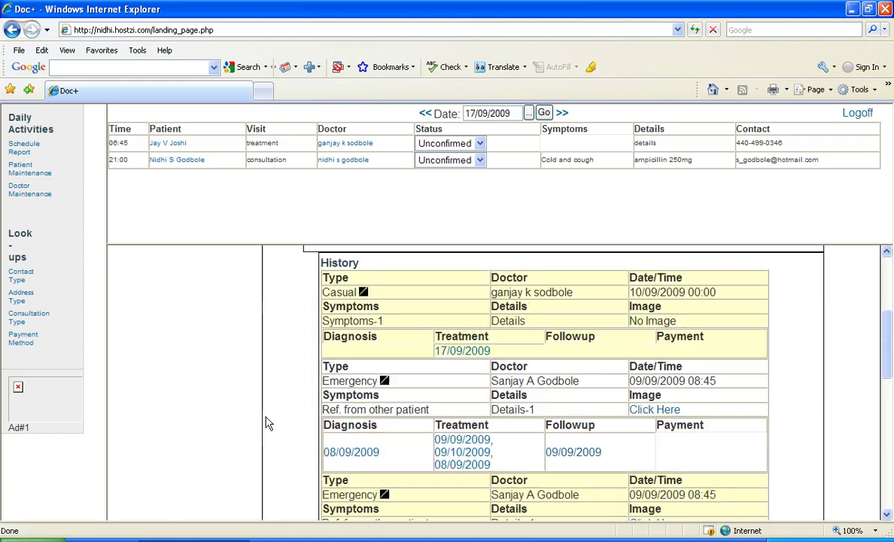
{"action": "scroll", "coordinate": [264, 423], "scroll_direction": "down", "scroll_amount": 3}
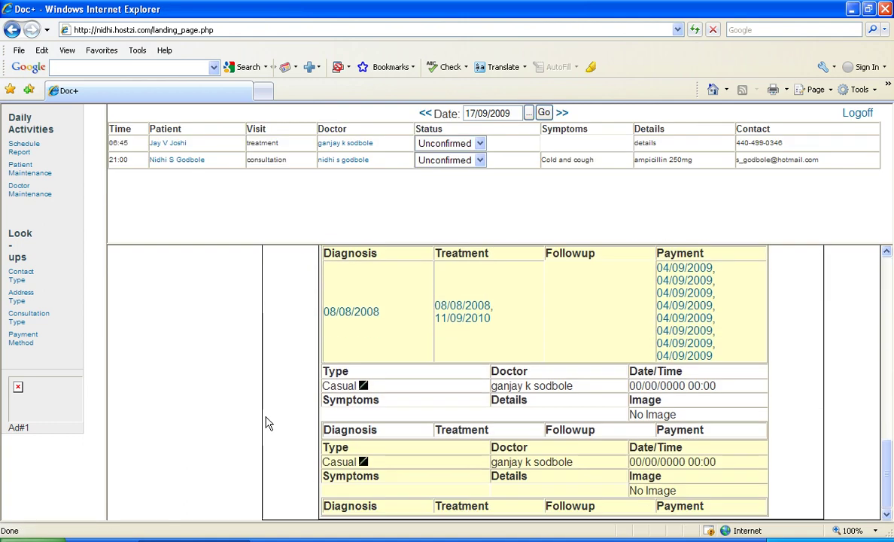
{"action": "scroll", "coordinate": [265, 423], "scroll_direction": "up", "scroll_amount": 13}
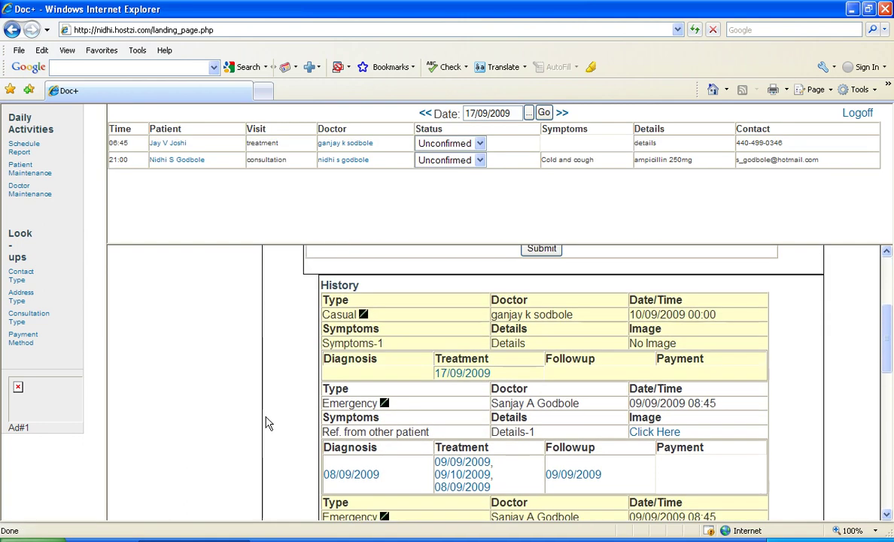
{"action": "scroll", "coordinate": [256, 470], "scroll_direction": "down", "scroll_amount": 3}
{"action": "scroll", "coordinate": [256, 470], "scroll_direction": "up", "scroll_amount": 3}
Step: Open the related patient's diagnosis entry and check the diagnosis history below the form
{"action": "left_click", "coordinate": [372, 281]}
{"action": "scroll", "coordinate": [234, 478], "scroll_direction": "down", "scroll_amount": 3}
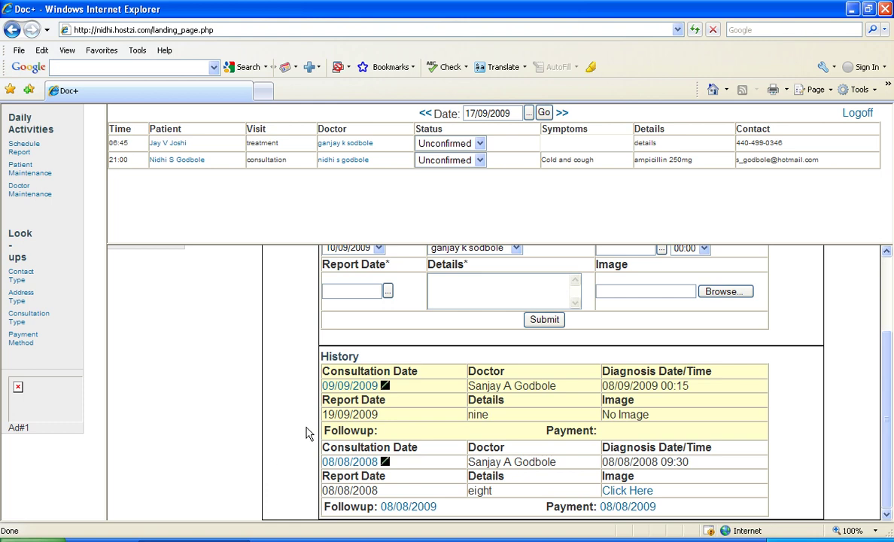
{"action": "scroll", "coordinate": [351, 371], "scroll_direction": "up", "scroll_amount": 3}
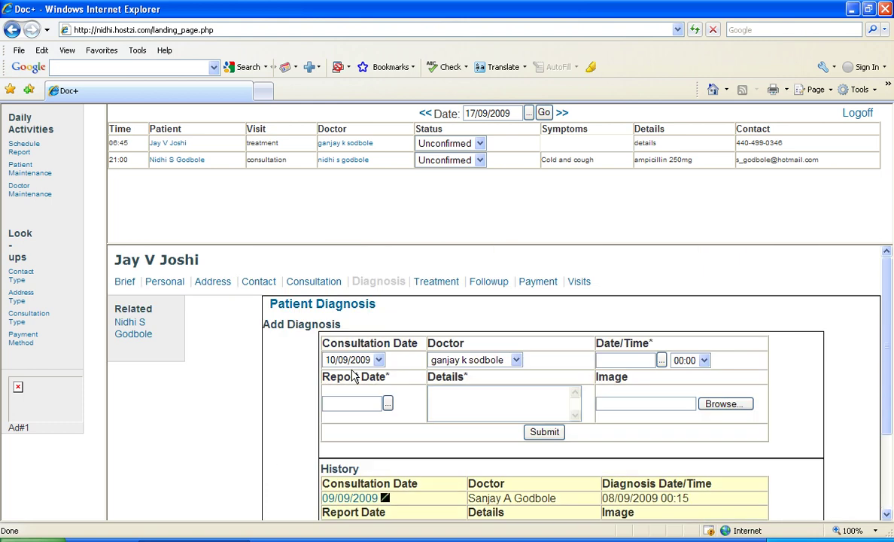
Step: Return to the related patient's consultation entry and examine the treatment, followup and payment columns in the history
{"action": "left_click", "coordinate": [315, 336]}
{"action": "scroll", "coordinate": [296, 491], "scroll_direction": "down", "scroll_amount": 3}
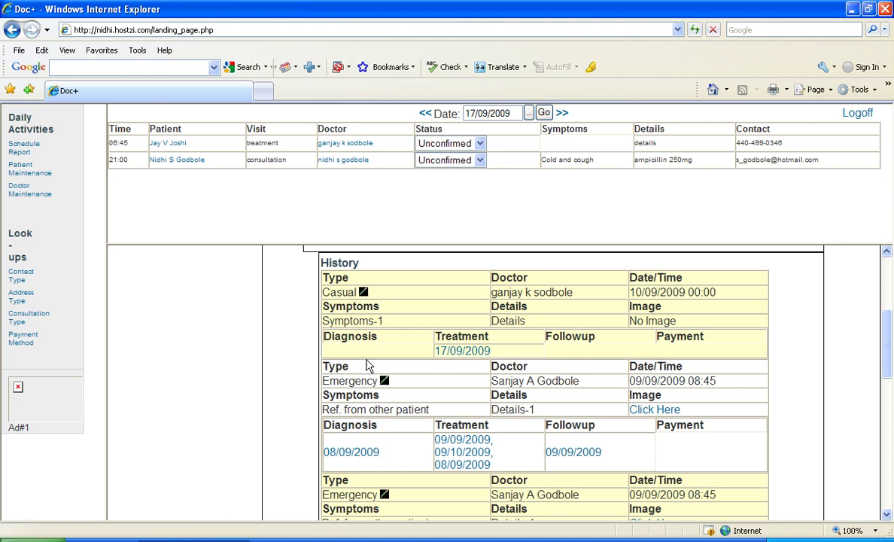
{"action": "scroll", "coordinate": [370, 303], "scroll_direction": "up", "scroll_amount": 3}
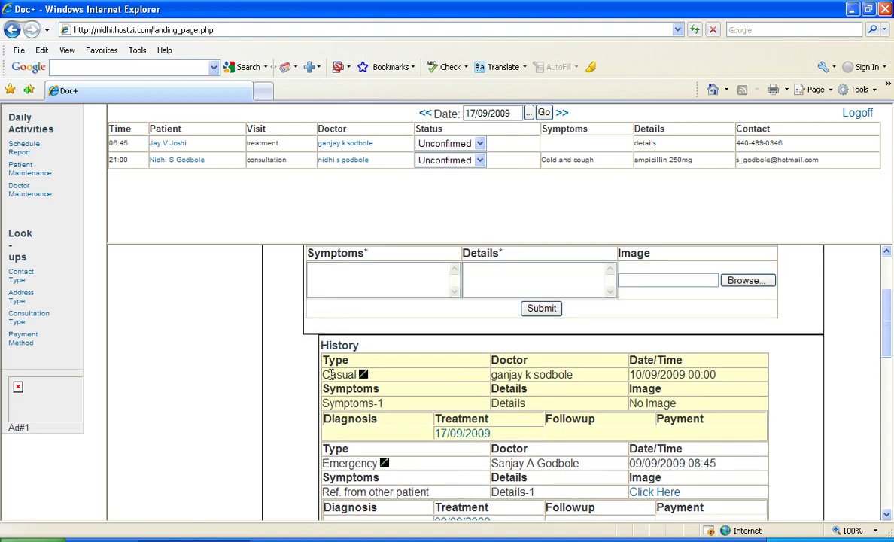
{"action": "double_click", "coordinate": [444, 417]}
{"action": "left_click", "coordinate": [443, 413]}
{"action": "left_click_drag", "start_coordinate": [547, 418], "coordinate": [584, 418]}
{"action": "left_click_drag", "start_coordinate": [657, 419], "coordinate": [678, 419]}
{"action": "scroll", "coordinate": [629, 399], "scroll_direction": "down", "scroll_amount": 4}
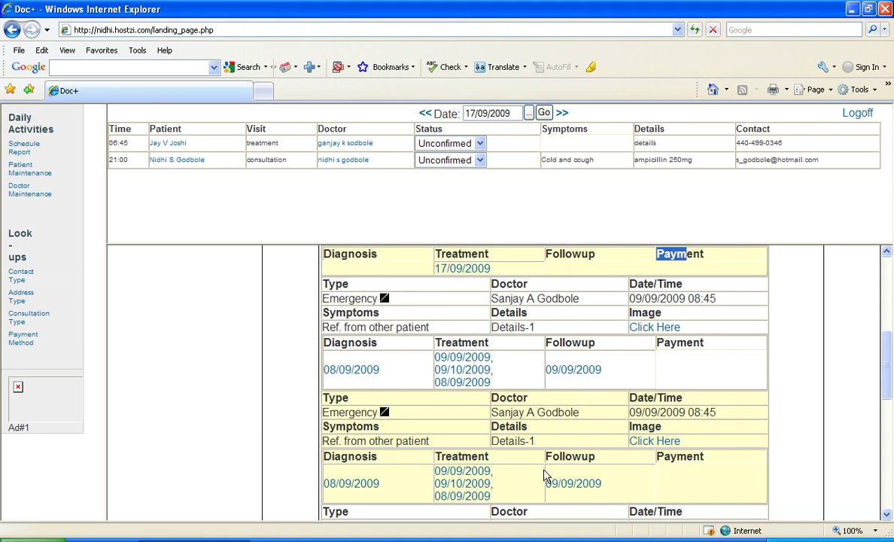
{"action": "scroll", "coordinate": [546, 474], "scroll_direction": "up", "scroll_amount": 6}
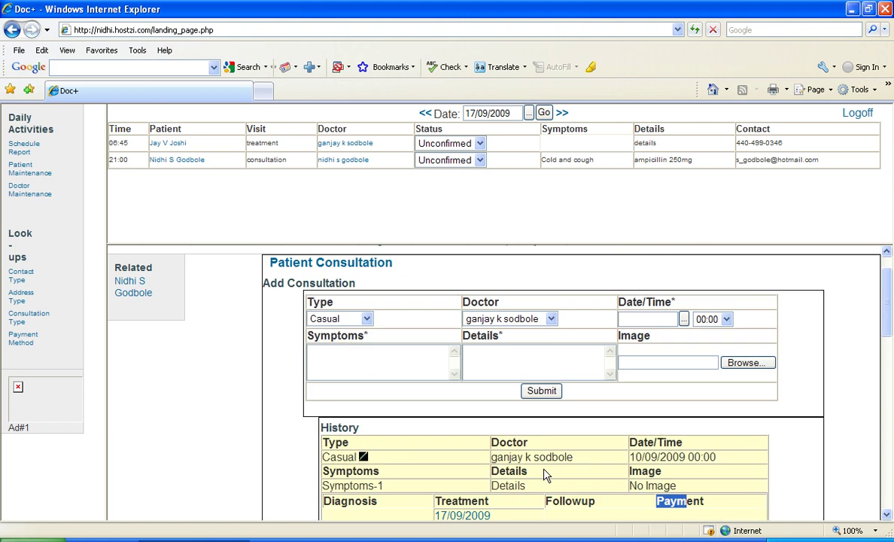
{"action": "scroll", "coordinate": [546, 474], "scroll_direction": "up", "scroll_amount": 1}
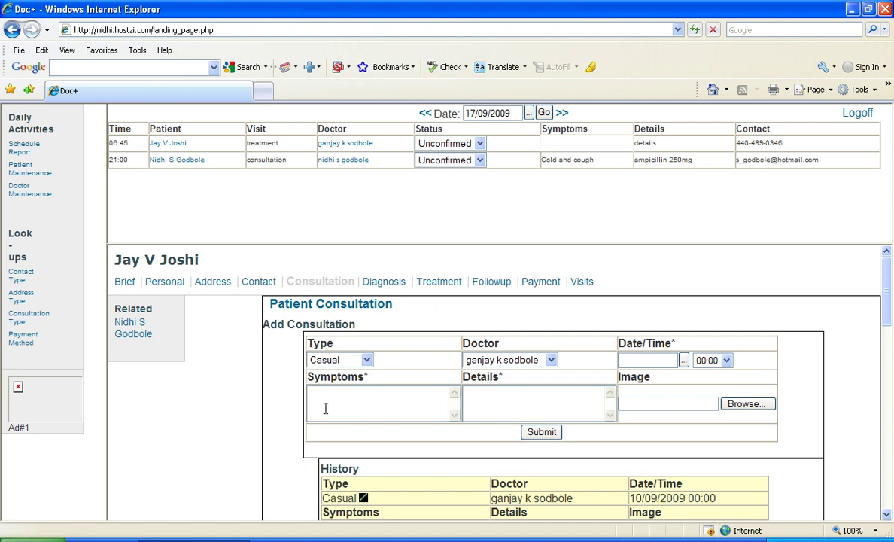
Step: Switch back and forth between the related patients' records, ending on the original patient, and highlight the surname in the 21:00 appointment
{"action": "left_click", "coordinate": [125, 332]}
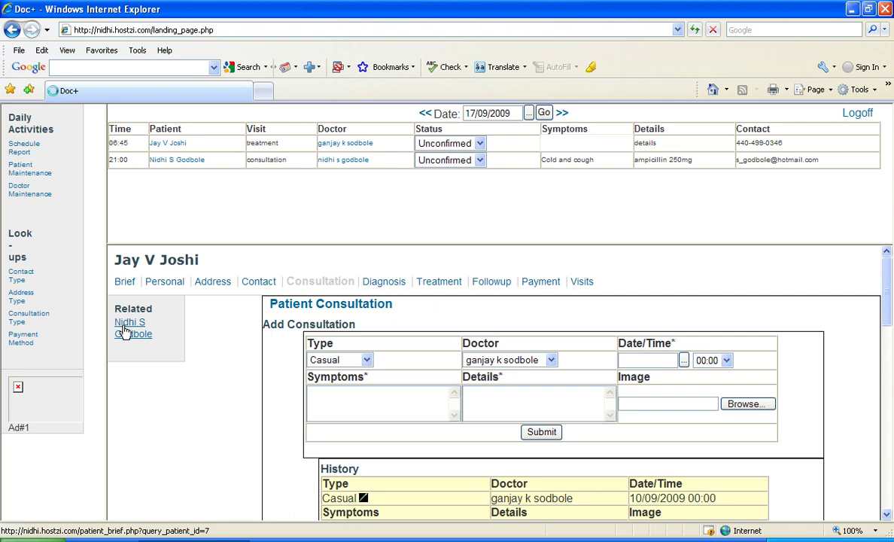
{"action": "left_click", "coordinate": [137, 323]}
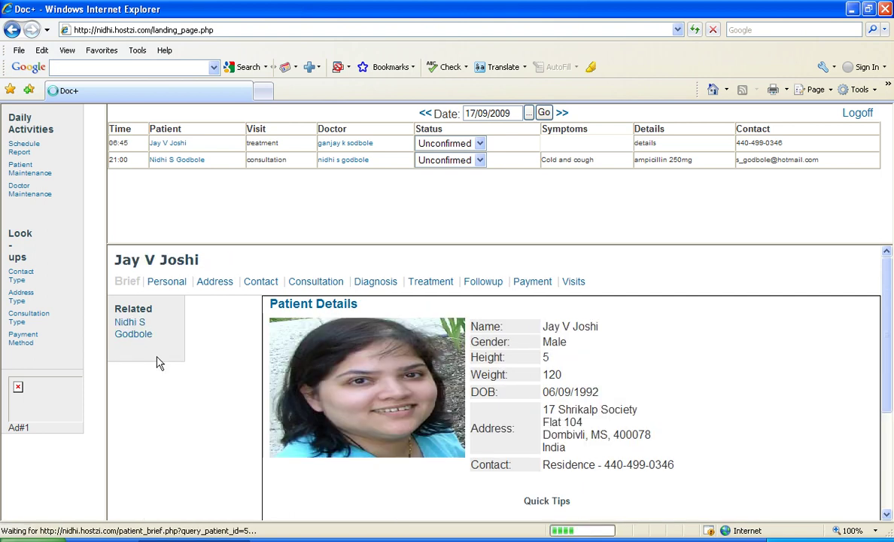
{"action": "left_click", "coordinate": [132, 328]}
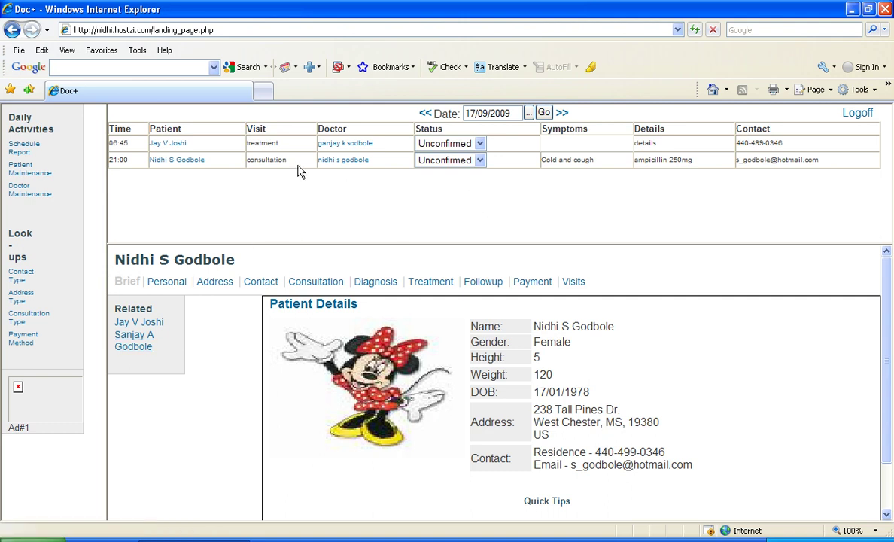
{"action": "double_click", "coordinate": [190, 159]}
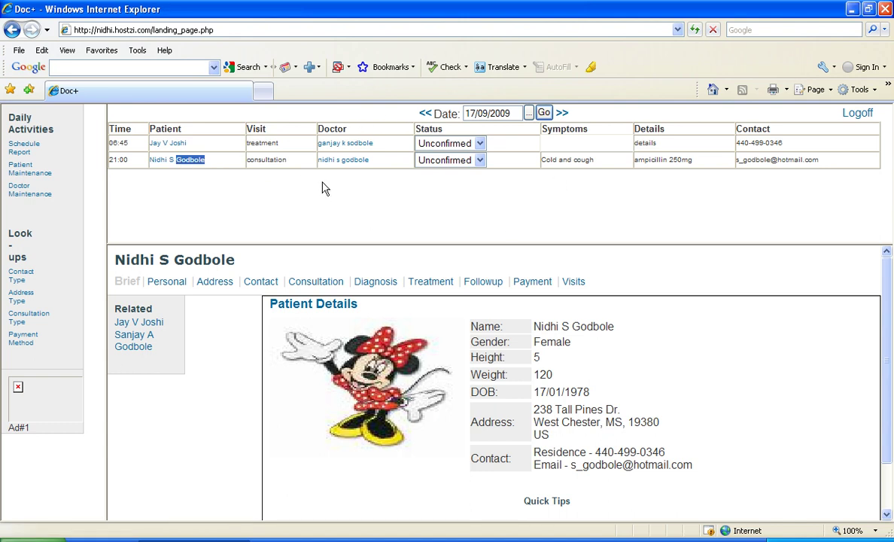
Step: Search the doctor records by a partial last name and open the first matching doctor
{"action": "left_click", "coordinate": [30, 194]}
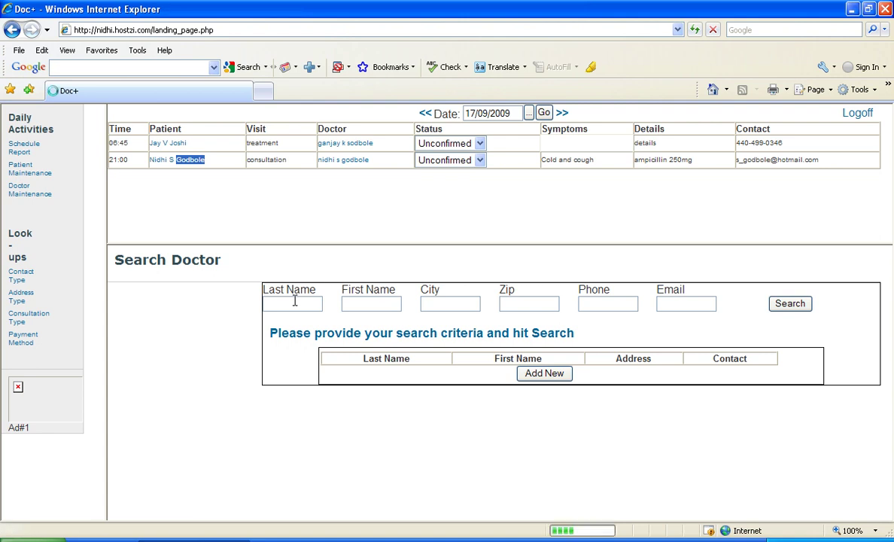
{"action": "left_click", "coordinate": [294, 301]}
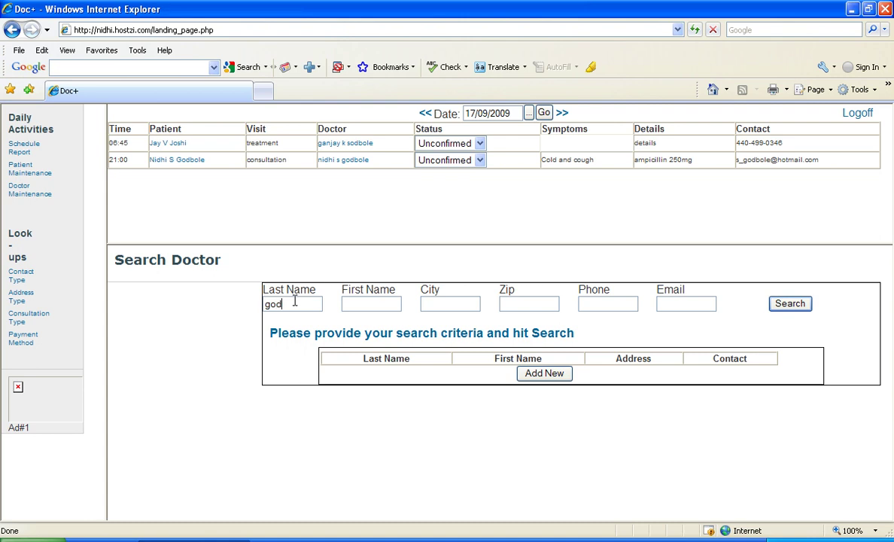
{"action": "type", "text": "god"}
{"action": "key", "text": "Return"}
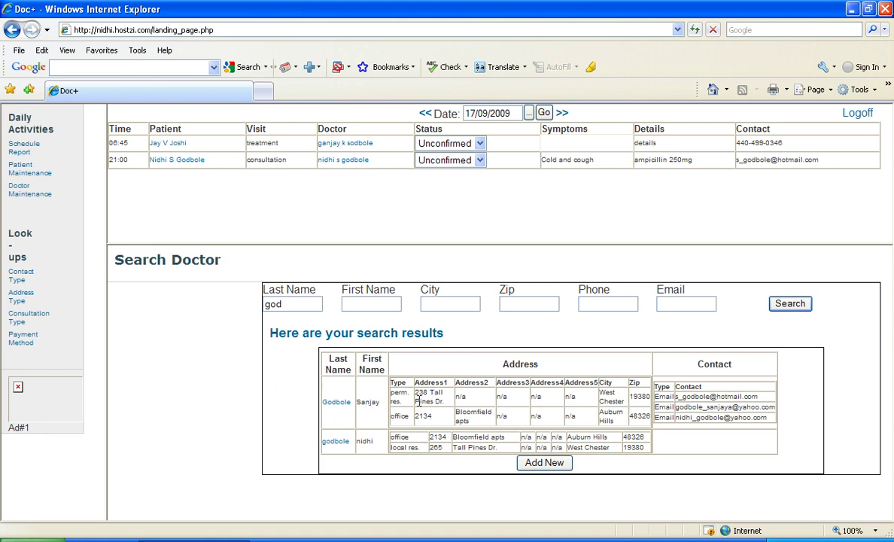
{"action": "left_click", "coordinate": [338, 403]}
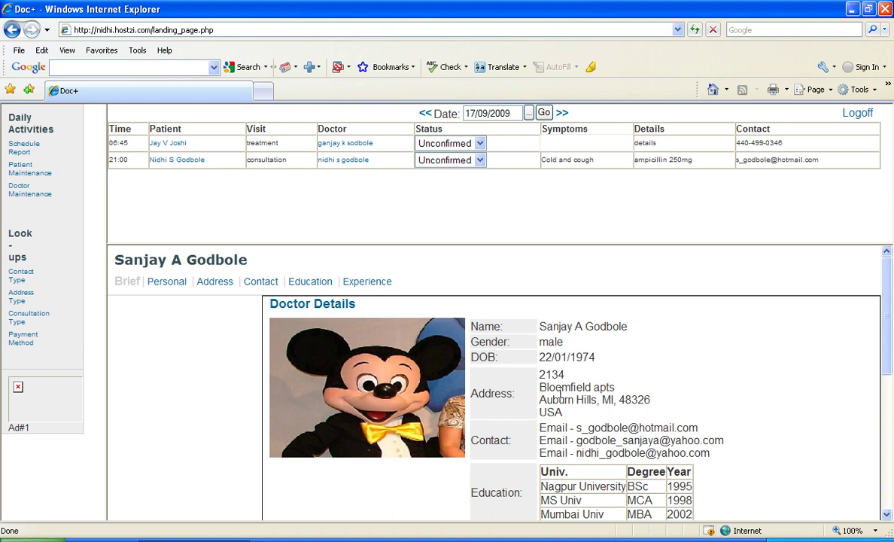
Step: Examine the doctor's brief details, covering the name, education and experience sections
{"action": "scroll", "coordinate": [592, 396], "scroll_direction": "down", "scroll_amount": 3}
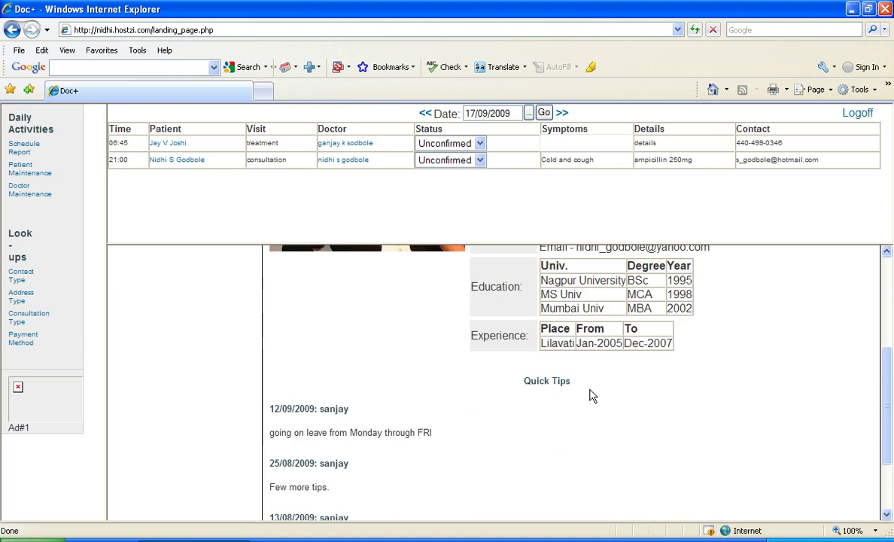
{"action": "scroll", "coordinate": [592, 396], "scroll_direction": "up", "scroll_amount": 3}
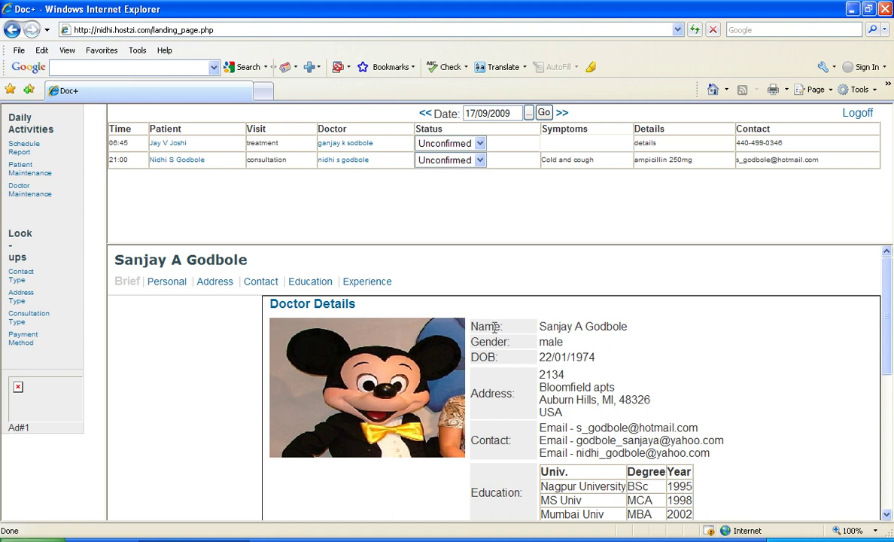
{"action": "left_click_drag", "start_coordinate": [494, 326], "coordinate": [629, 327]}
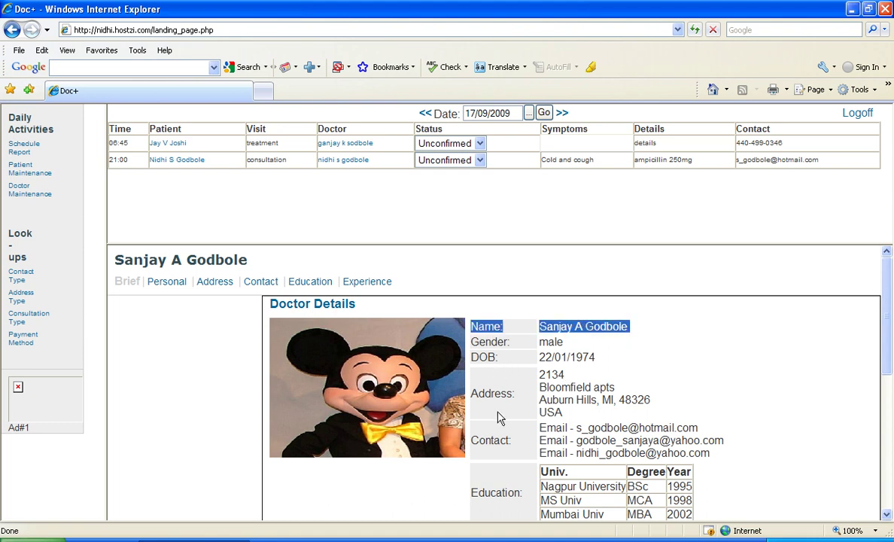
{"action": "scroll", "coordinate": [517, 451], "scroll_direction": "down", "scroll_amount": 3}
{"action": "left_click_drag", "start_coordinate": [495, 369], "coordinate": [612, 375]}
{"action": "left_click", "coordinate": [497, 378]}
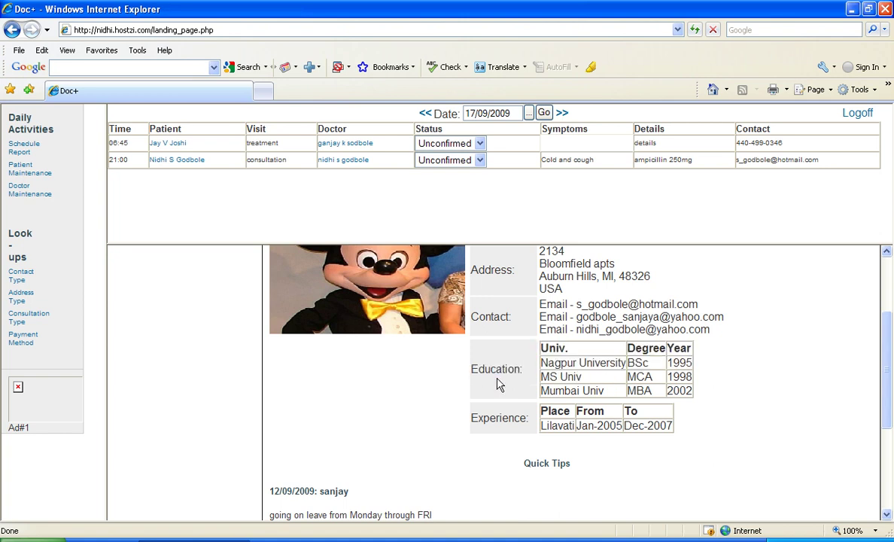
{"action": "left_click_drag", "start_coordinate": [502, 419], "coordinate": [599, 426]}
{"action": "left_click", "coordinate": [605, 424]}
Step: Read the doctor's quick tips and highlight the leave notice dated 12/09/2009
{"action": "scroll", "coordinate": [604, 425], "scroll_direction": "down", "scroll_amount": 2}
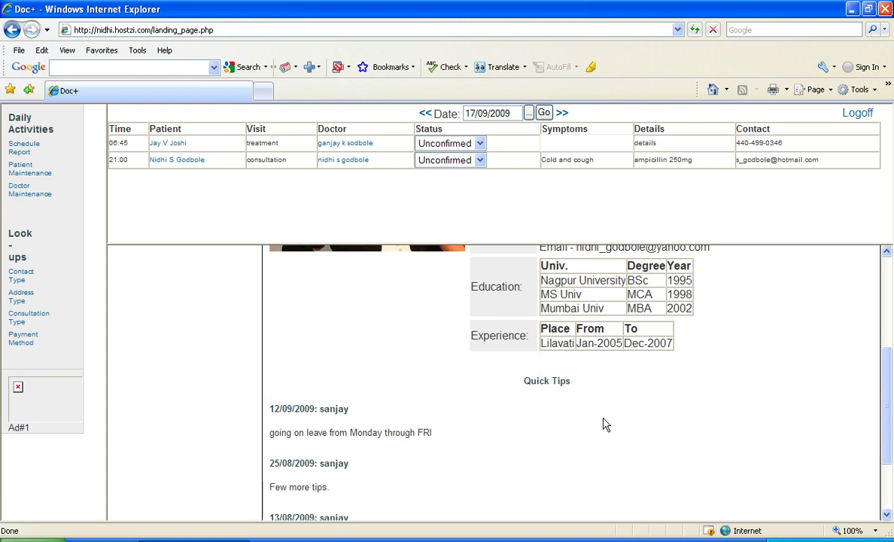
{"action": "scroll", "coordinate": [605, 425], "scroll_direction": "down", "scroll_amount": 1}
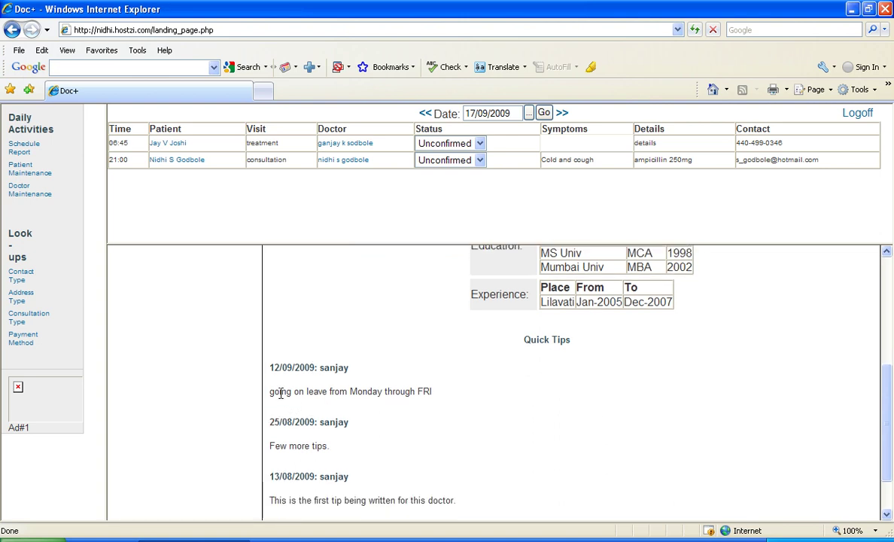
{"action": "left_click_drag", "start_coordinate": [280, 393], "coordinate": [435, 393]}
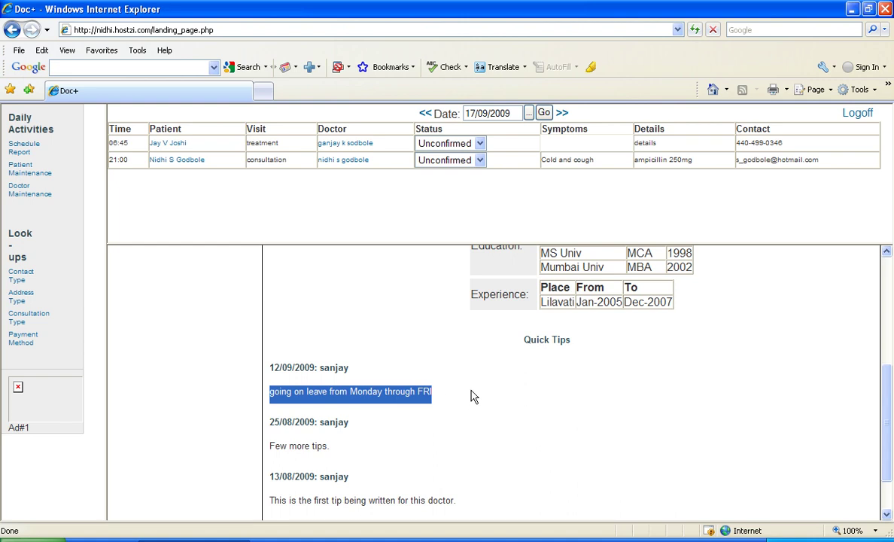
{"action": "scroll", "coordinate": [472, 395], "scroll_direction": "up", "scroll_amount": 5}
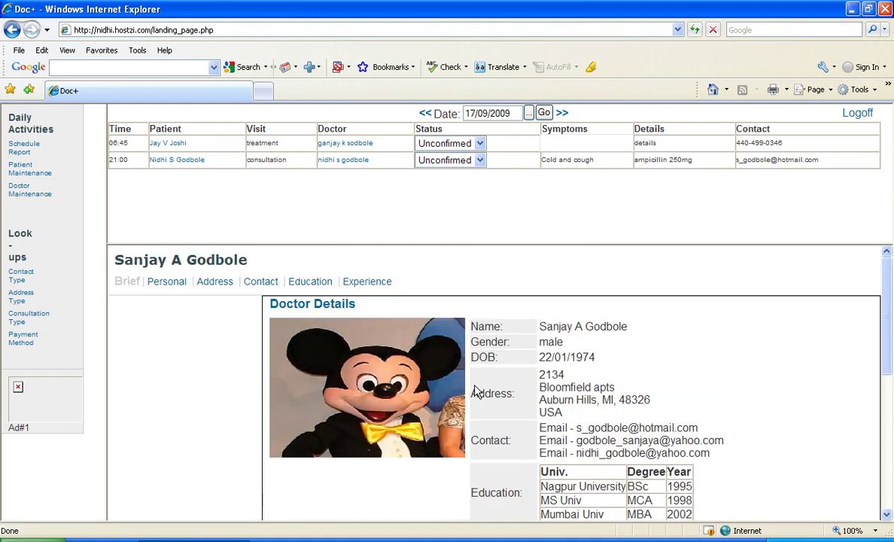
Step: Open the doctor's personal page and view the form for editing personal details
{"action": "left_click", "coordinate": [164, 283]}
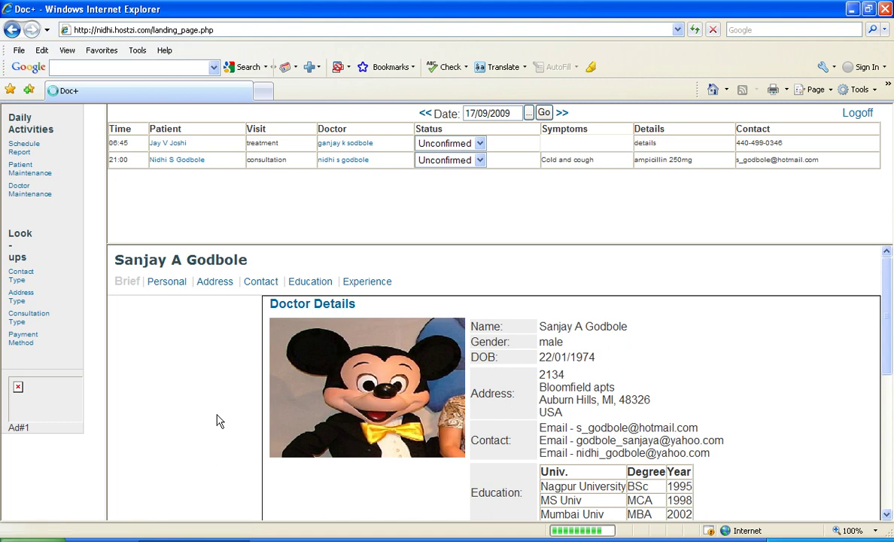
{"action": "scroll", "coordinate": [216, 422], "scroll_direction": "down", "scroll_amount": 5}
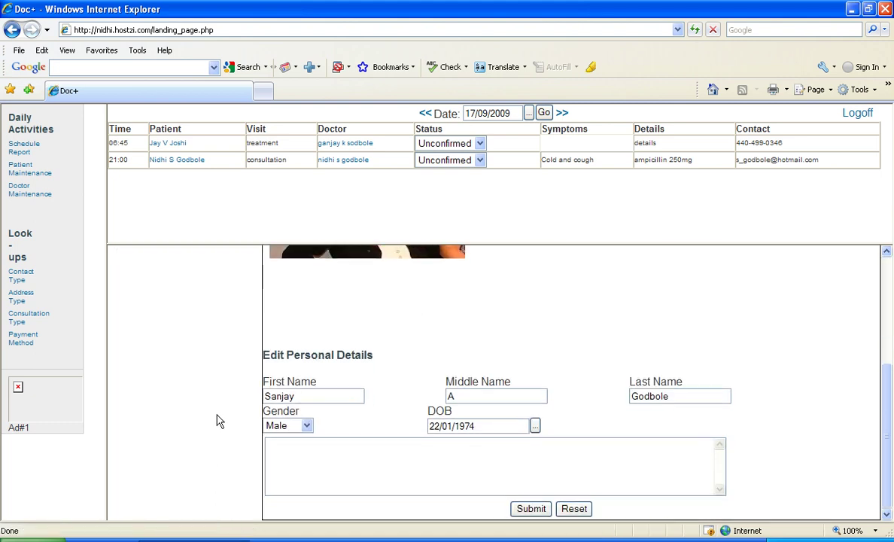
Step: Review the doctor's address and contact pages, including the address types, primary contact settings and contact types
{"action": "left_click", "coordinate": [344, 480]}
{"action": "scroll", "coordinate": [184, 424], "scroll_direction": "up", "scroll_amount": 1}
{"action": "scroll", "coordinate": [184, 425], "scroll_direction": "up", "scroll_amount": 5}
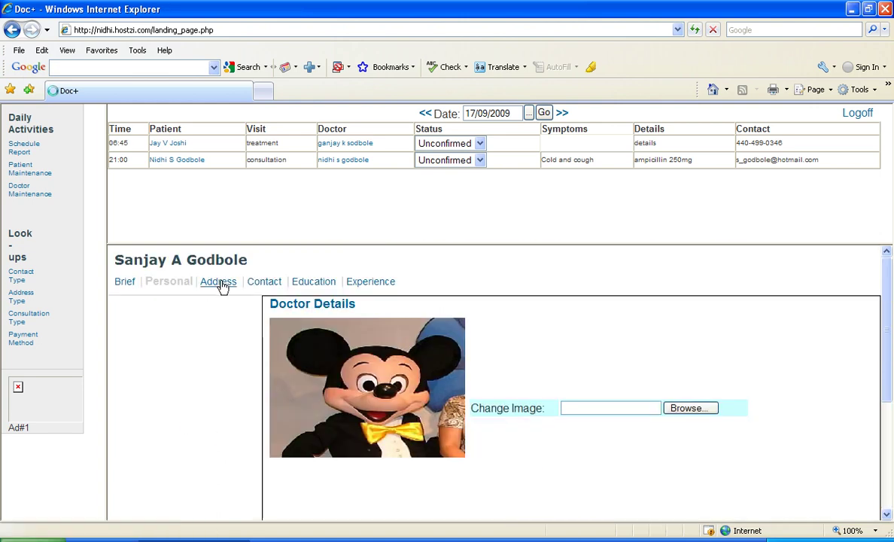
{"action": "left_click", "coordinate": [221, 283]}
{"action": "left_click", "coordinate": [264, 283]}
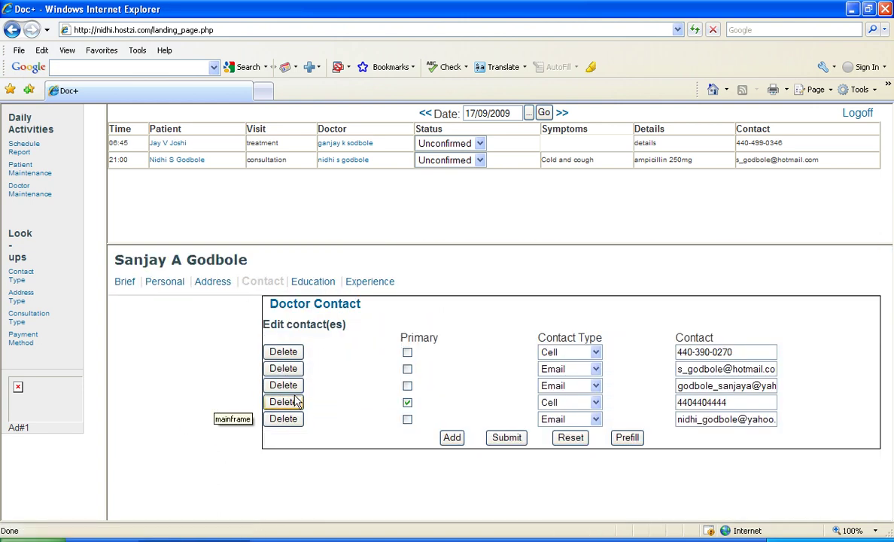
{"action": "left_click", "coordinate": [214, 282]}
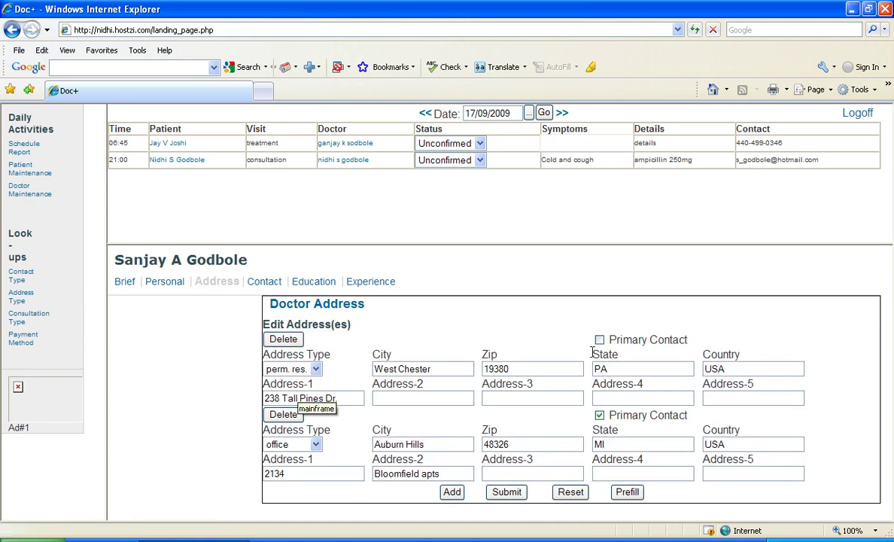
{"action": "left_click", "coordinate": [272, 283]}
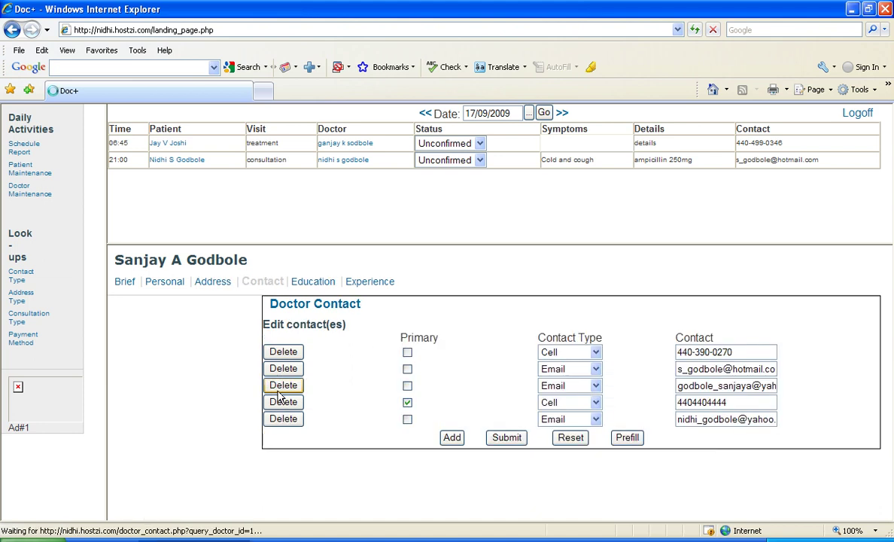
Step: Open the doctor's education records, add a blank education entry and delete it again
{"action": "left_click", "coordinate": [309, 285]}
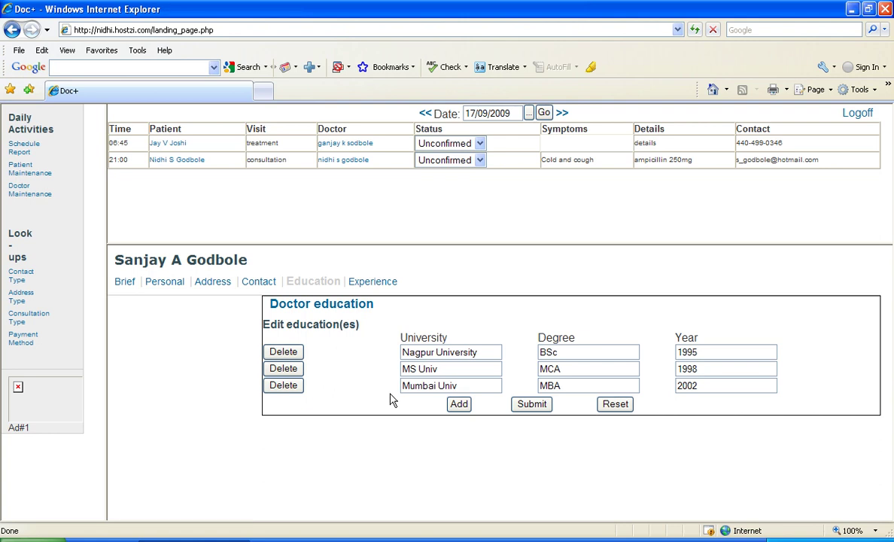
{"action": "left_click", "coordinate": [460, 407]}
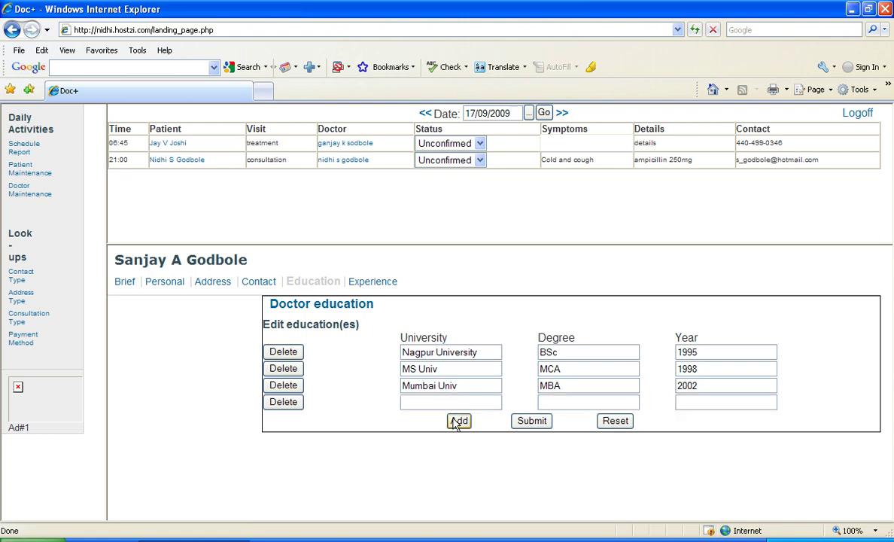
{"action": "left_click", "coordinate": [284, 402]}
Step: Open the doctor's experience records, add a blank experience entry and remove it again
{"action": "left_click", "coordinate": [368, 283]}
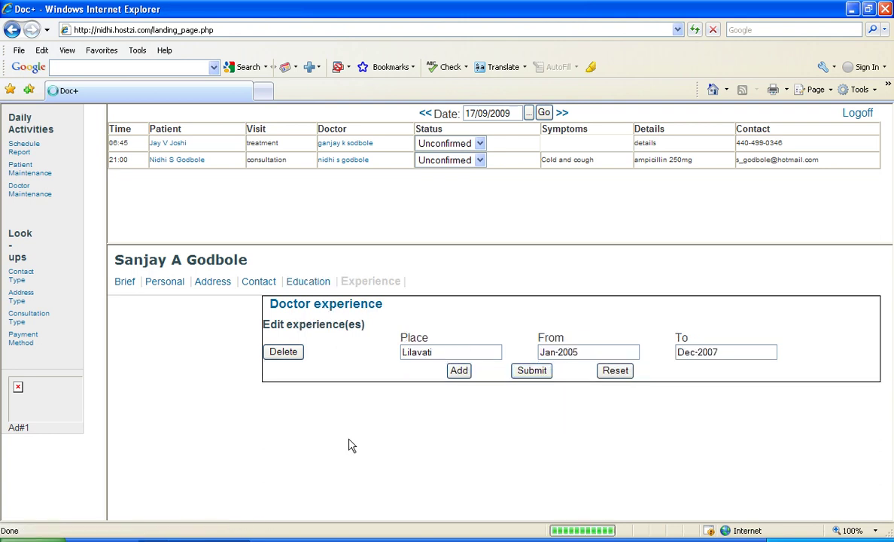
{"action": "left_click", "coordinate": [458, 371]}
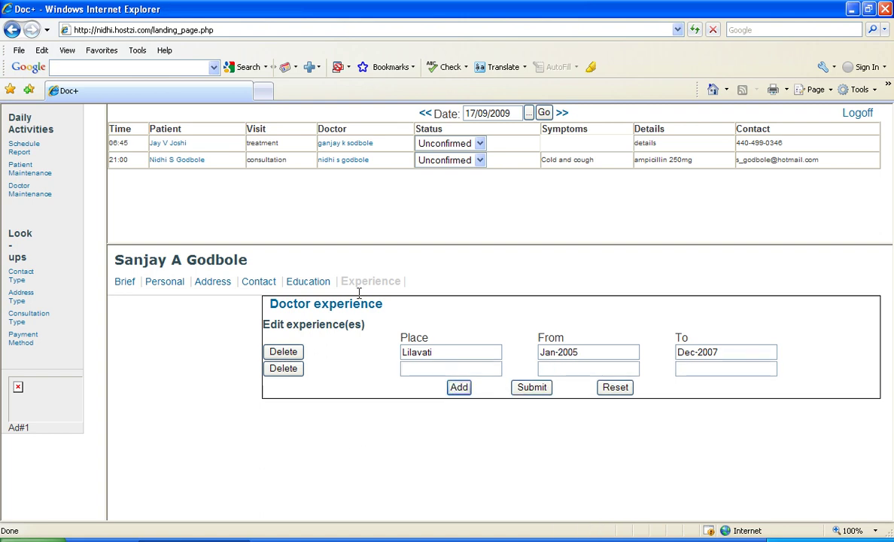
{"action": "left_click", "coordinate": [283, 369]}
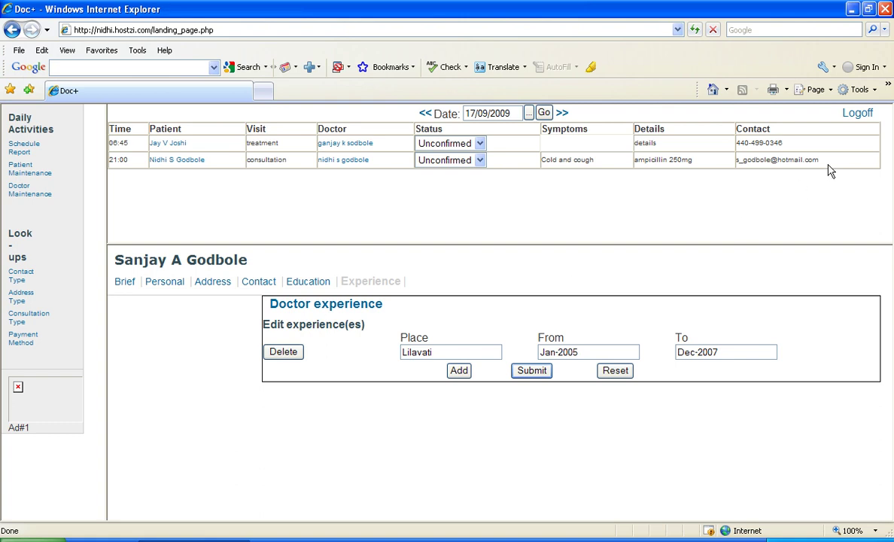
Step: Log off from the clinic application to return to the login page
{"action": "left_click", "coordinate": [855, 115]}
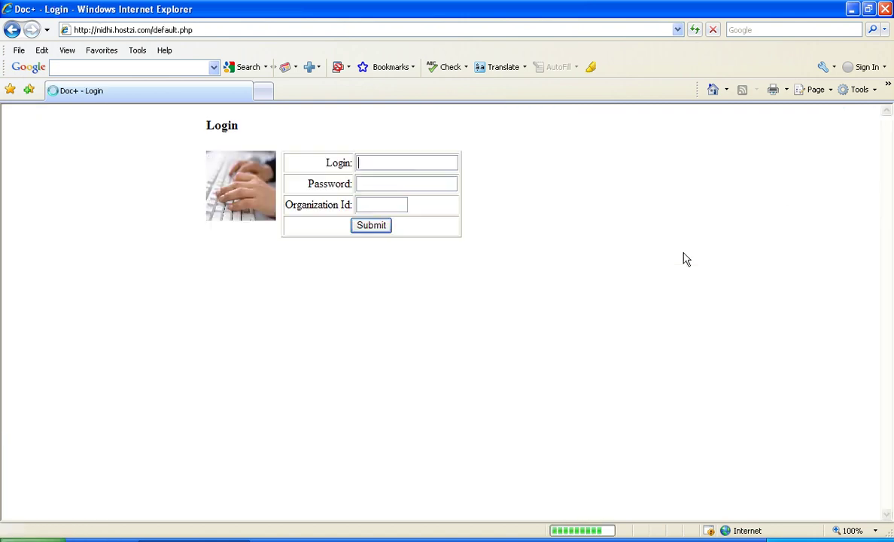